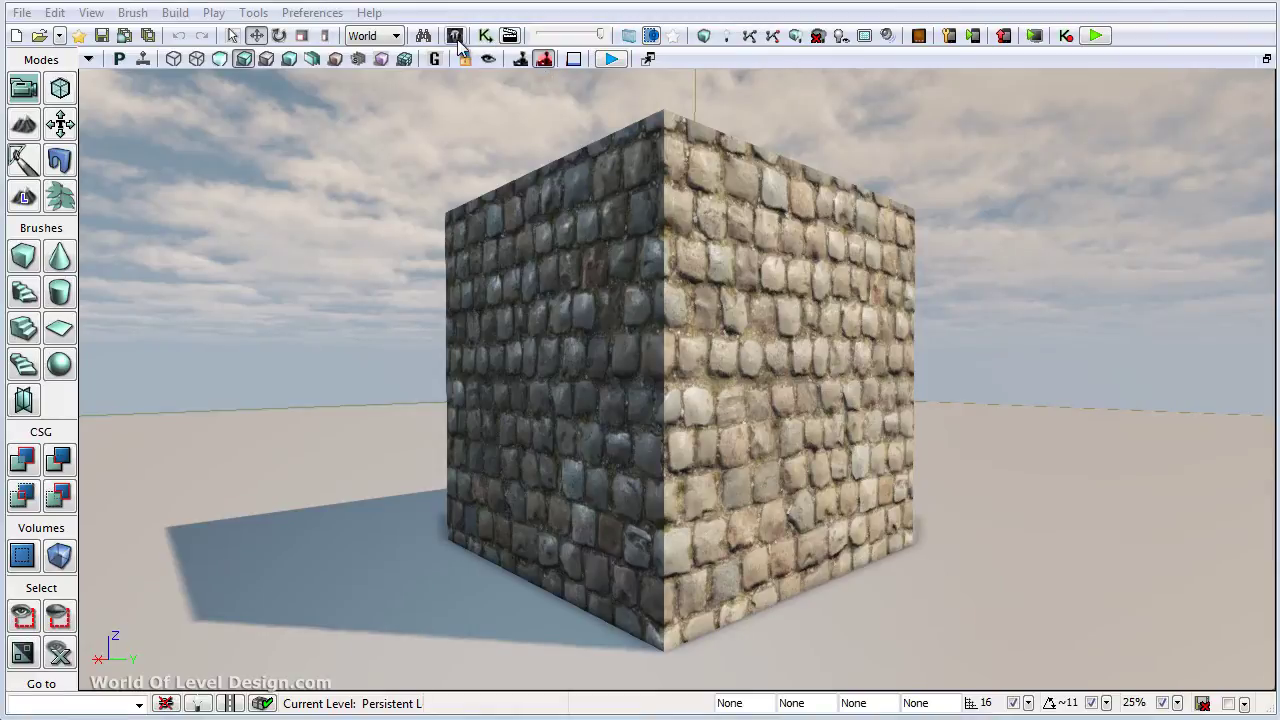
# Open the Cobblestone_MAT material from the Content Browser for editing and select its diffuse Texture Sample.
pyautogui.click(454, 35)
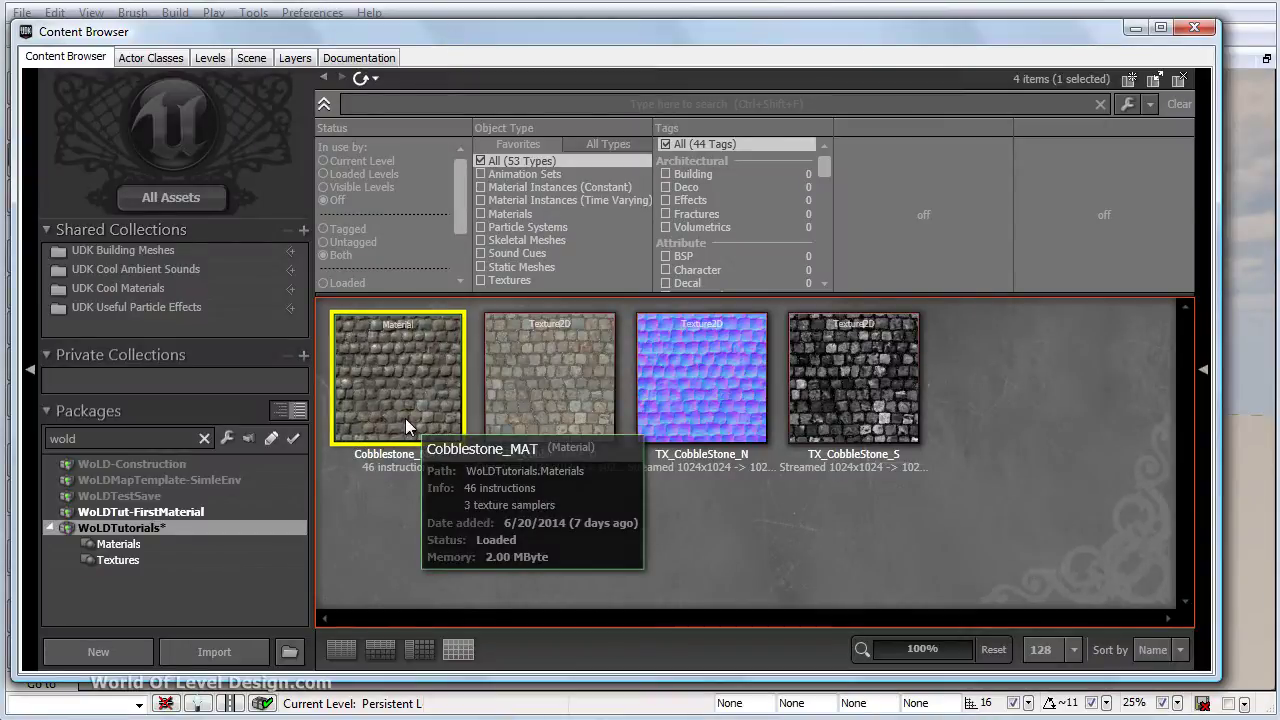
pyautogui.doubleClick(405, 418)
pyautogui.moveTo(718, 293); pyautogui.dragTo(576, 365)
pyautogui.click(650, 233)
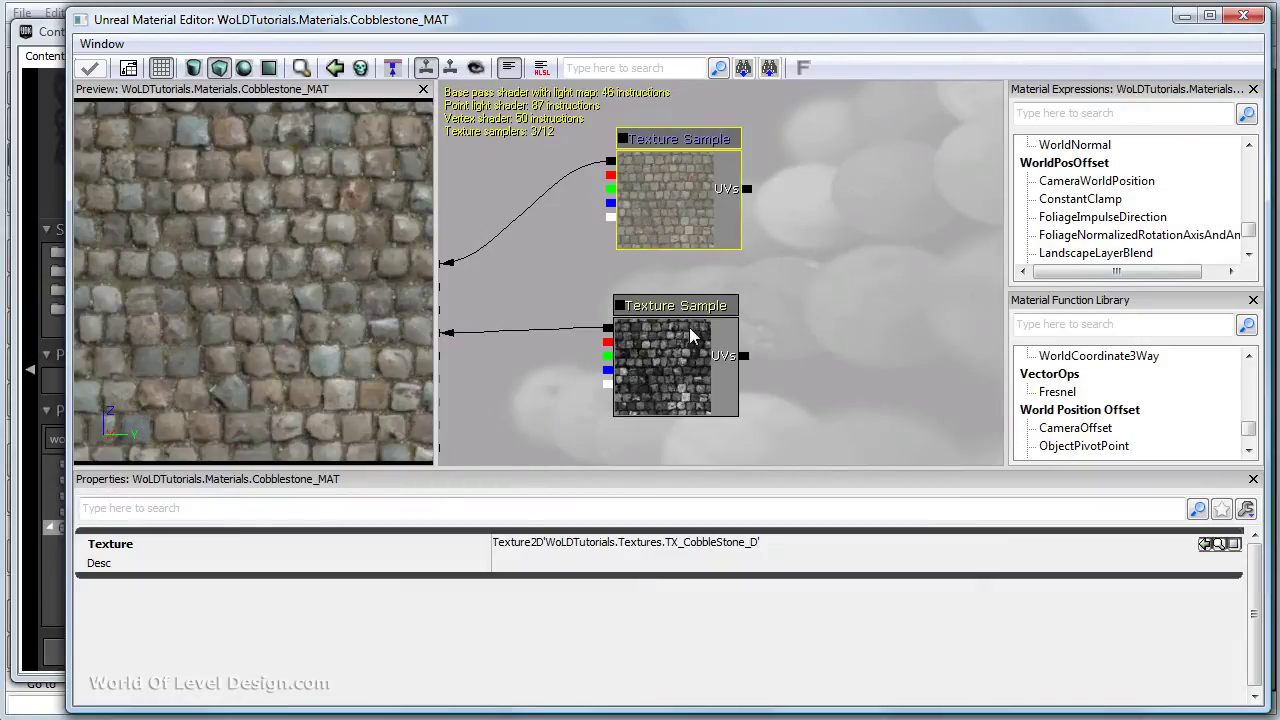
# Insert a Multiply node and a Constant node in the empty graph area beside the texture samples.
pyautogui.moveTo(827, 240); pyautogui.dragTo(760, 280)
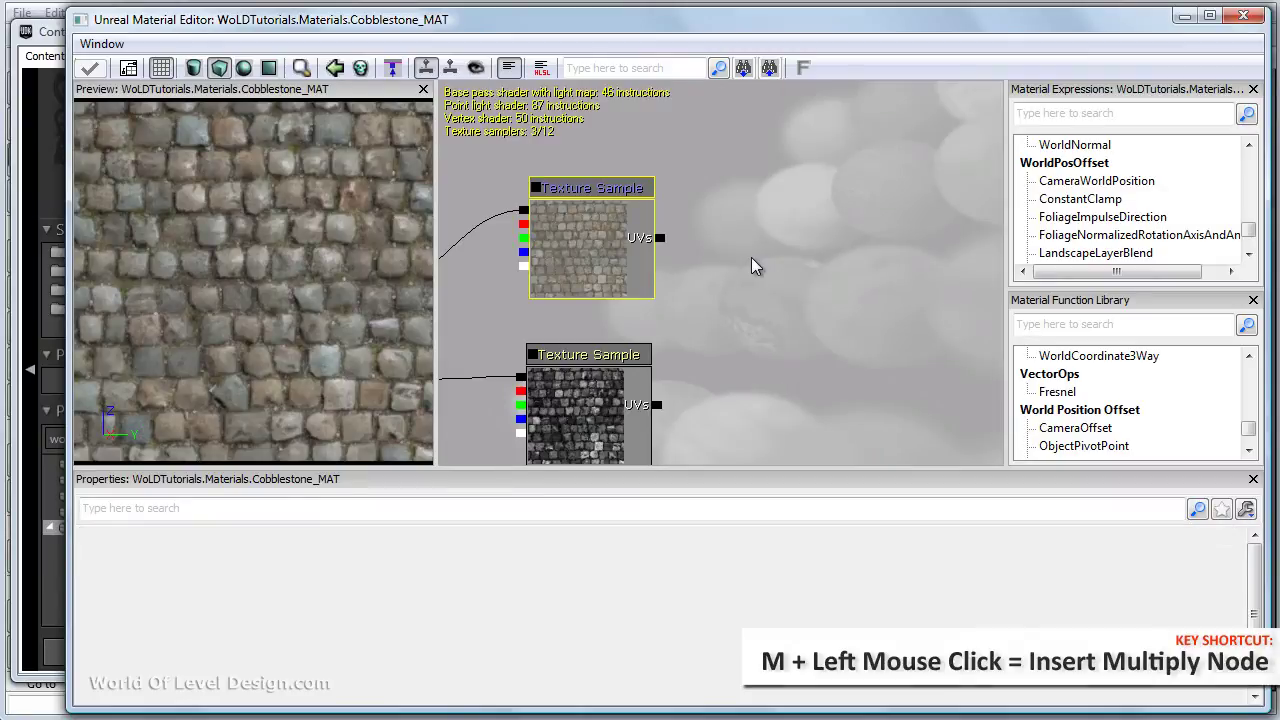
pyautogui.click(753, 264)
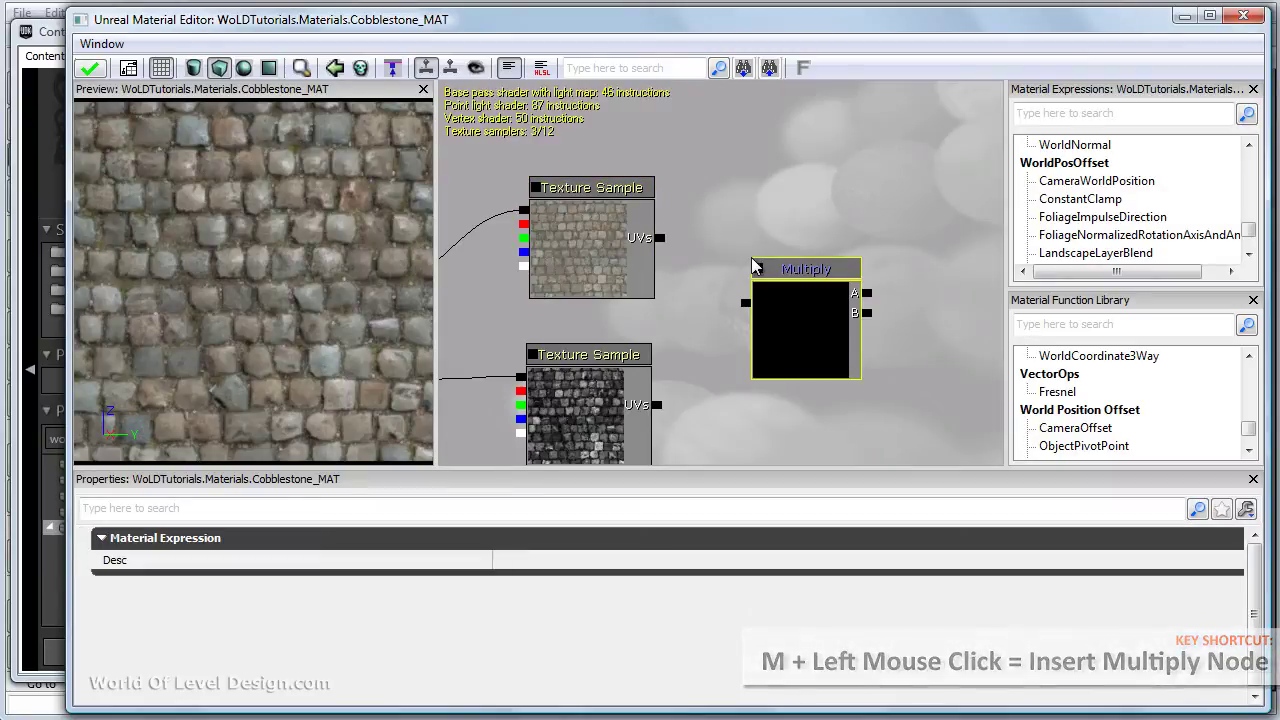
pyautogui.click(778, 210)
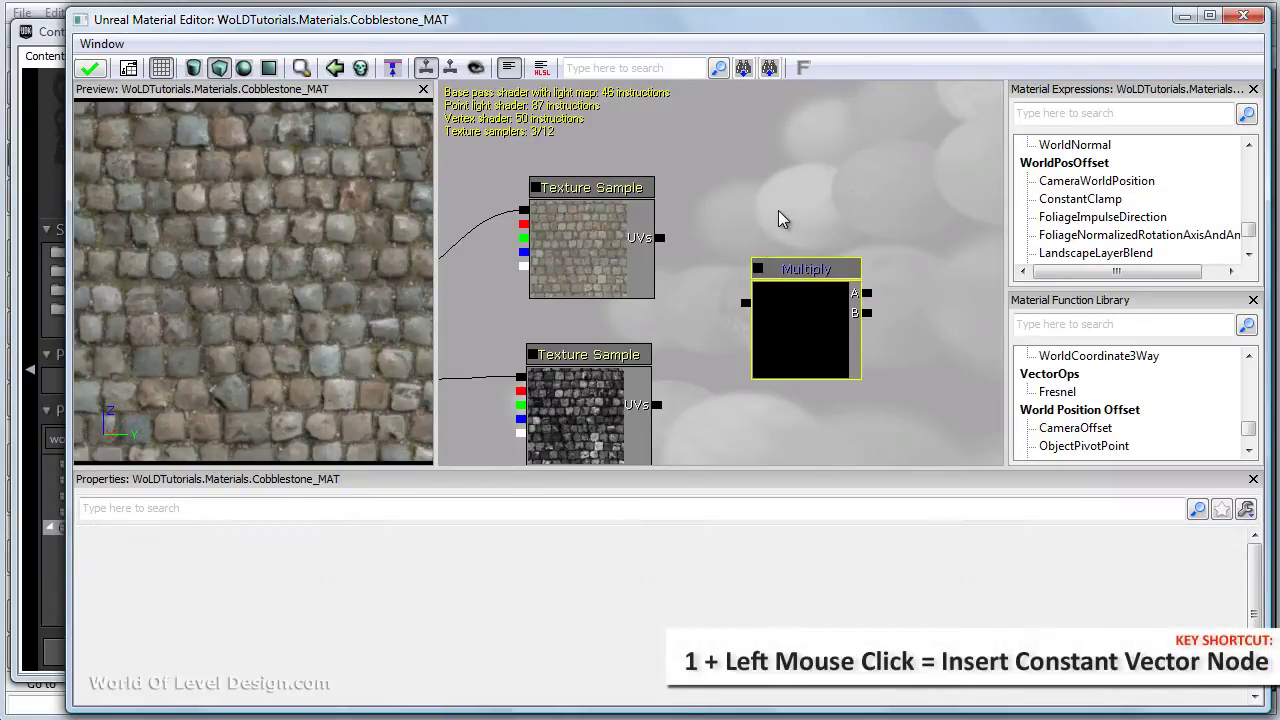
pyautogui.click(779, 212)
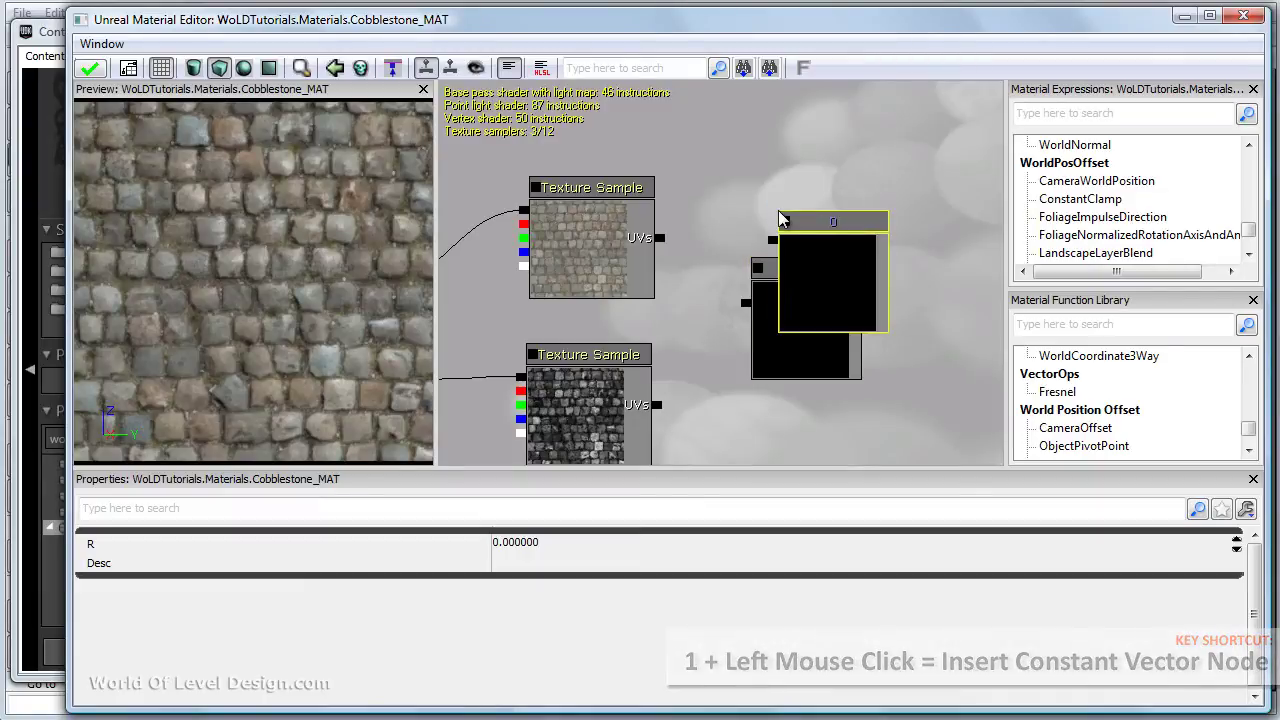
pyautogui.rightClick(707, 145)
pyautogui.moveTo(722, 157)
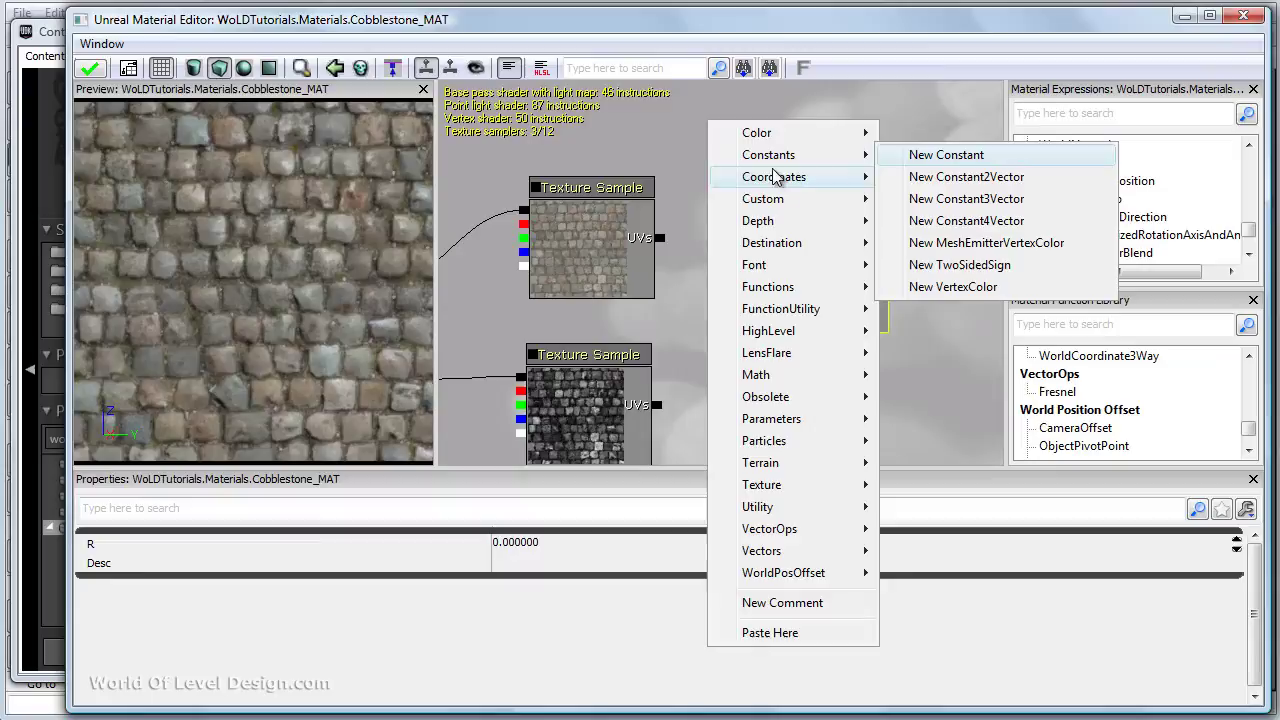
pyautogui.moveTo(766, 376)
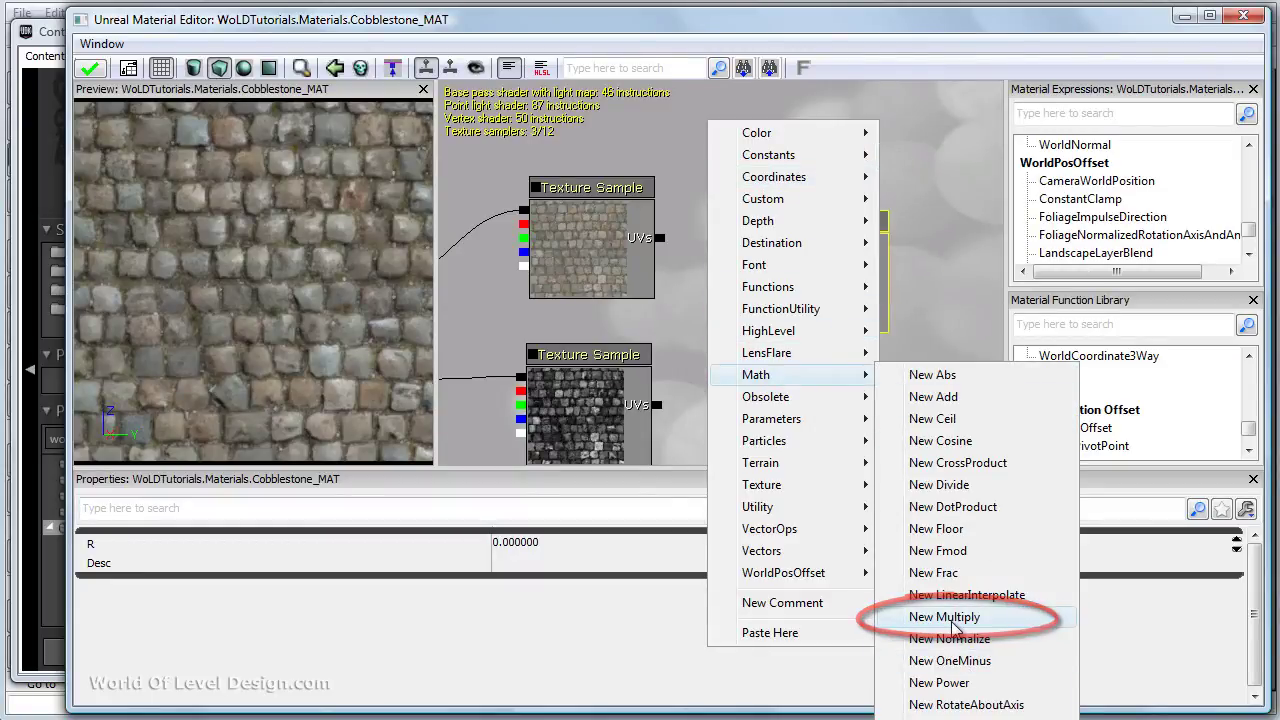
pyautogui.click(892, 243)
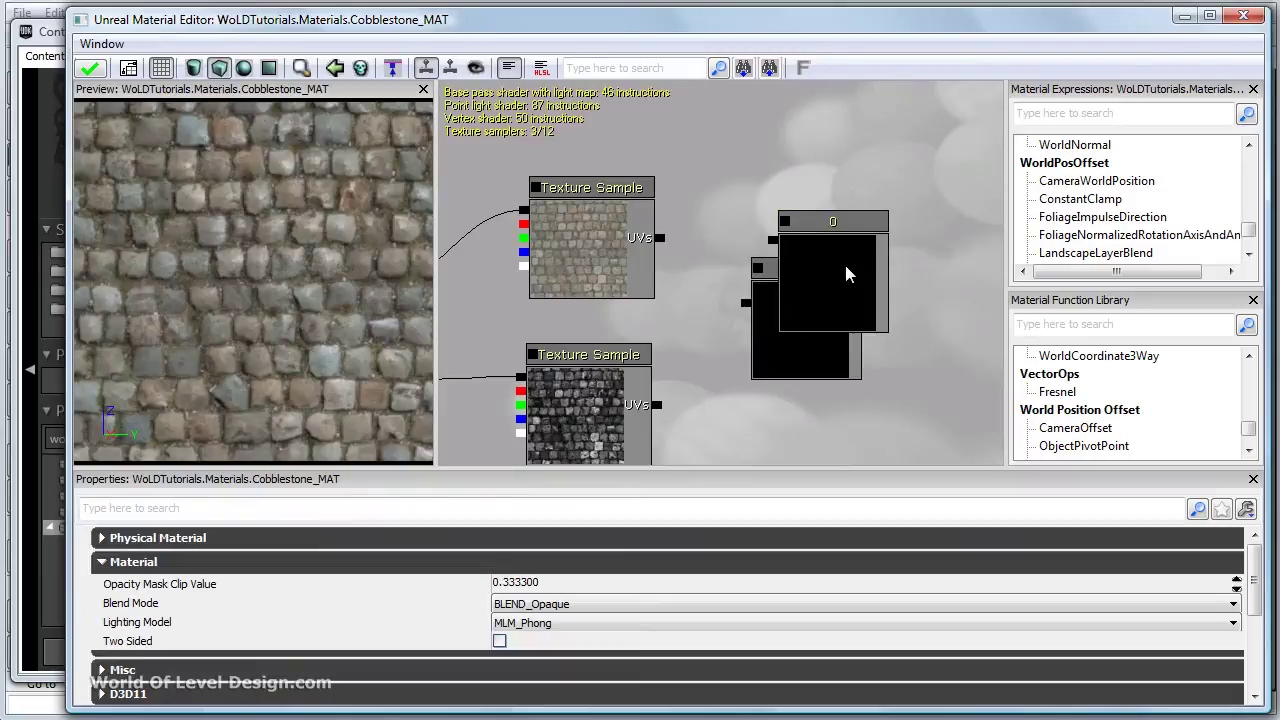
# Rearrange the graph so the Multiply node sits between the material and the diffuse Texture Sample, with the Constant node below that texture.
pyautogui.moveTo(846, 275); pyautogui.dragTo(815, 388)
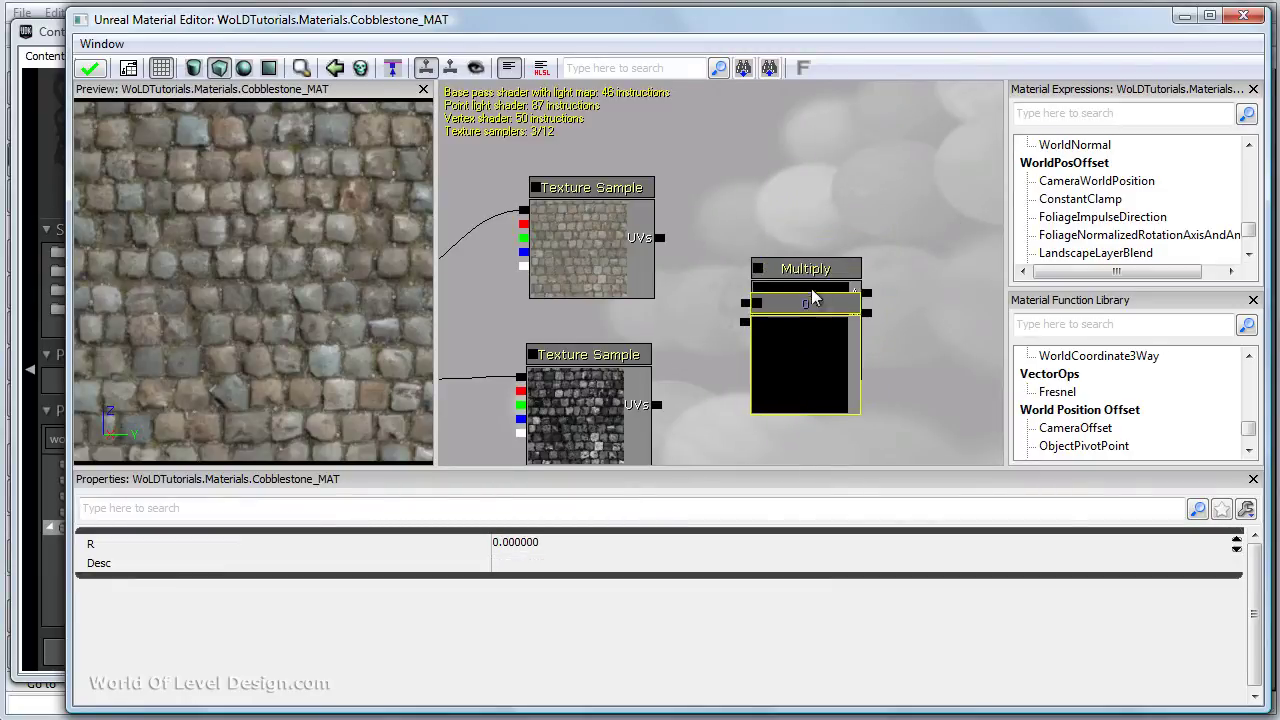
pyautogui.click(818, 268)
pyautogui.moveTo(818, 268); pyautogui.dragTo(560, 200)
pyautogui.click(624, 228)
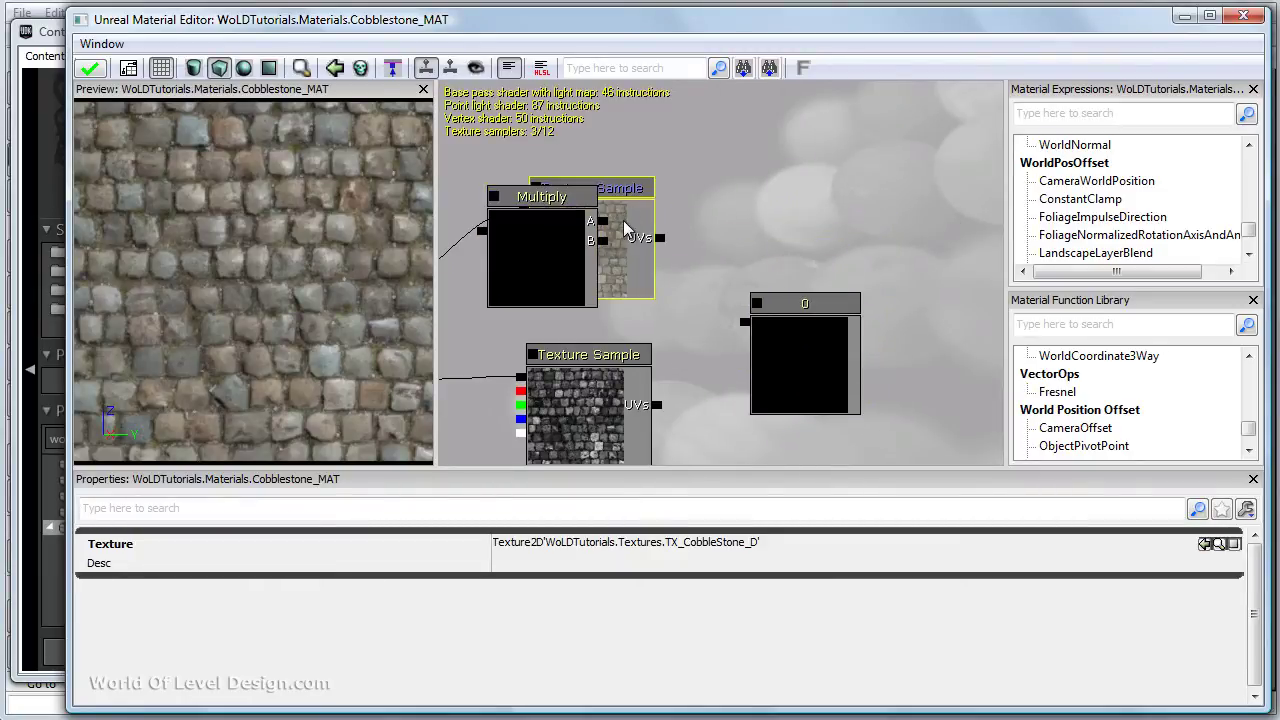
pyautogui.moveTo(624, 228); pyautogui.dragTo(818, 140)
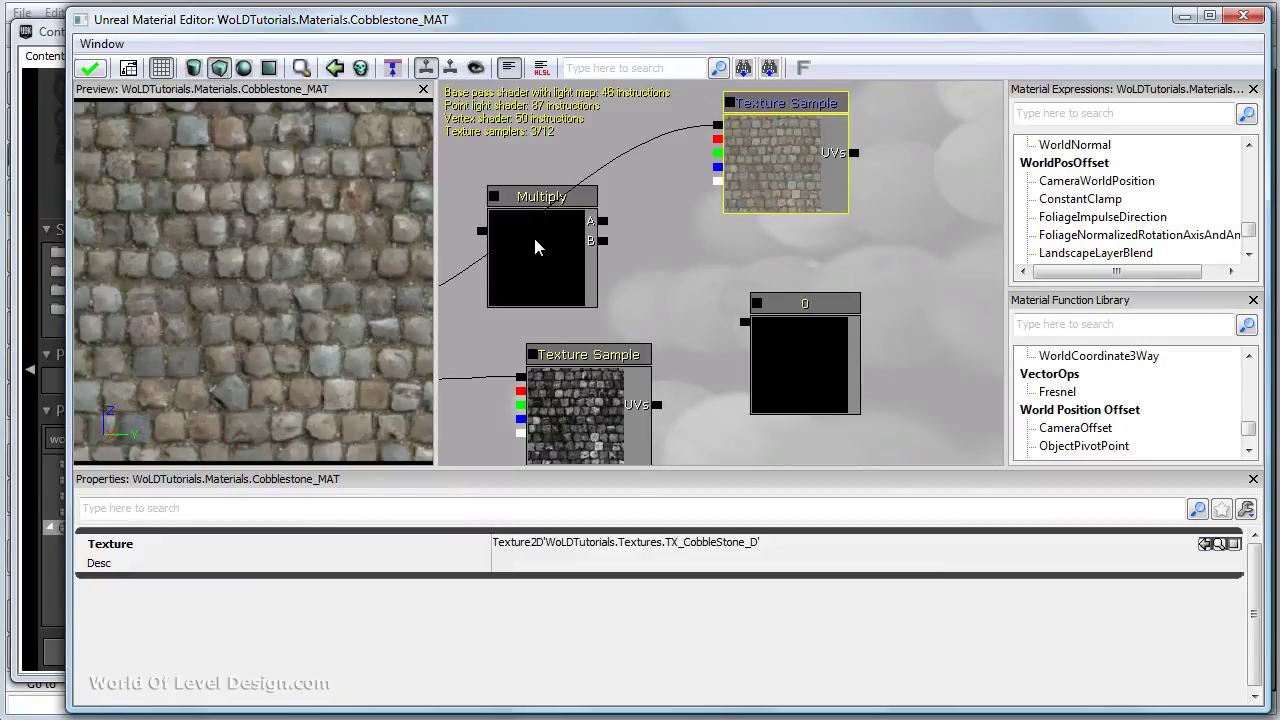
pyautogui.moveTo(535, 247); pyautogui.dragTo(595, 199)
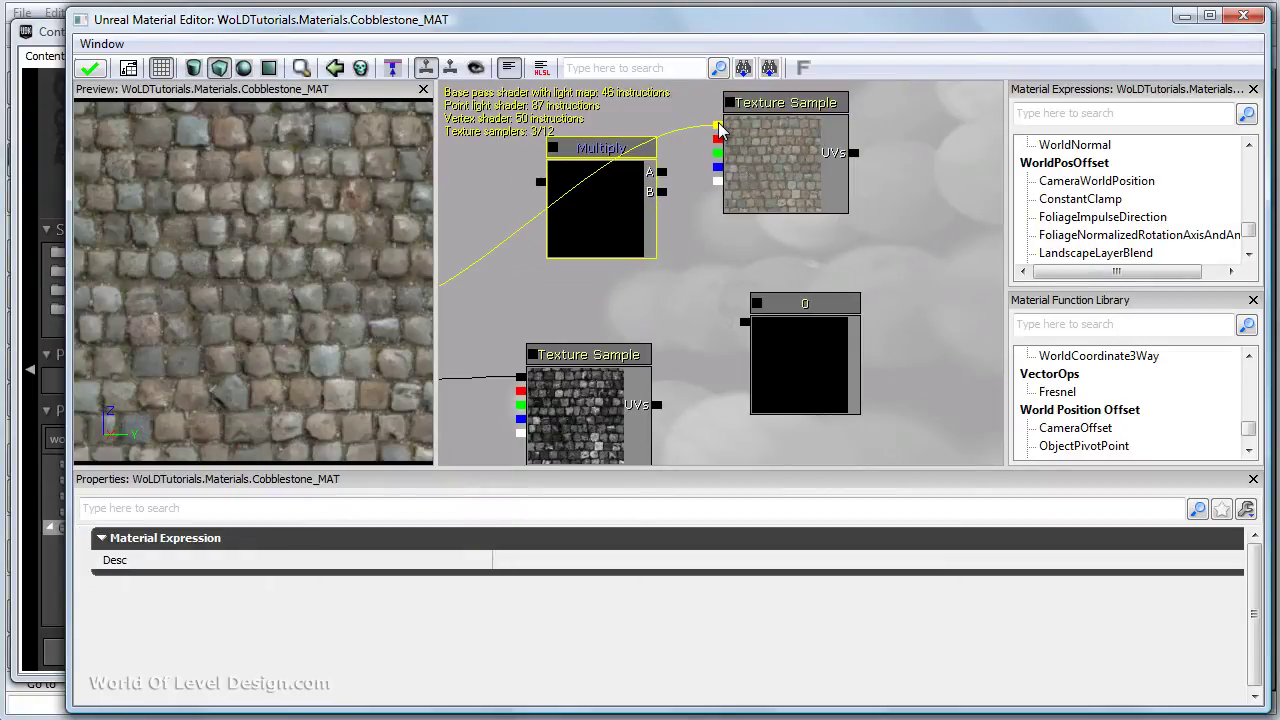
# Connect the diffuse Texture Sample's output to Multiply input A and the Constant node to input B.
pyautogui.moveTo(718, 126); pyautogui.dragTo(665, 173)
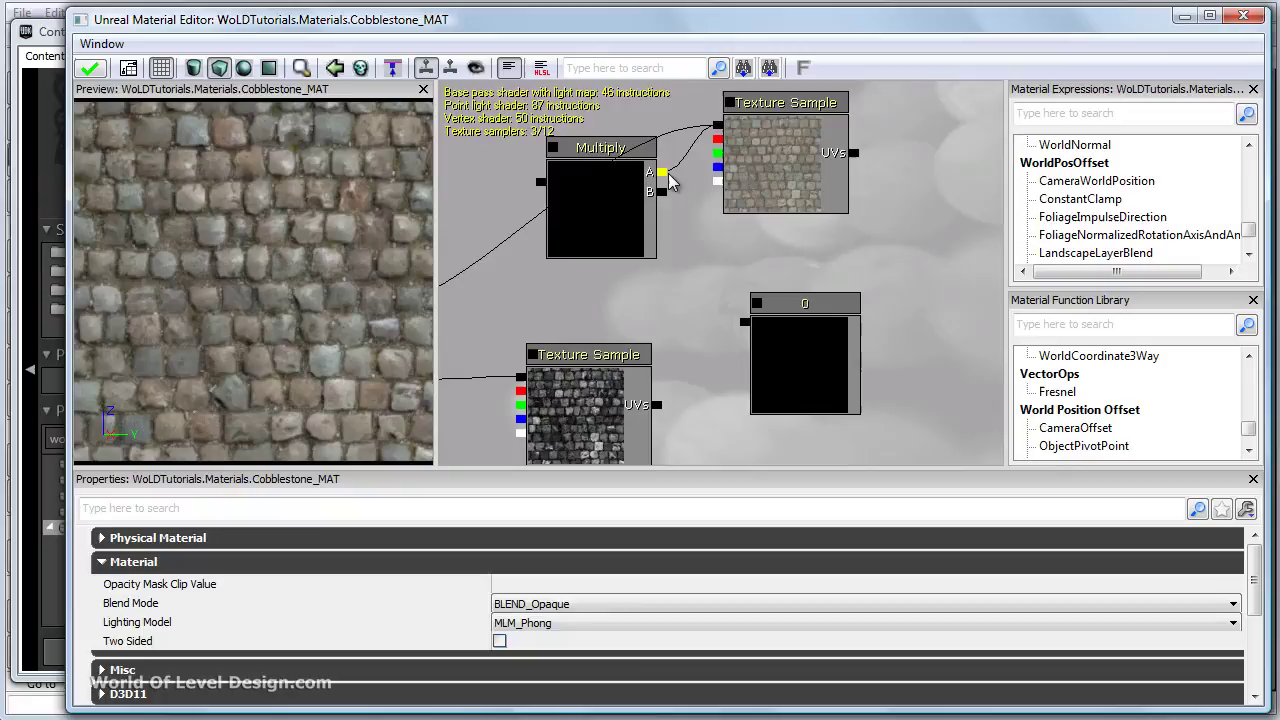
pyautogui.click(788, 350)
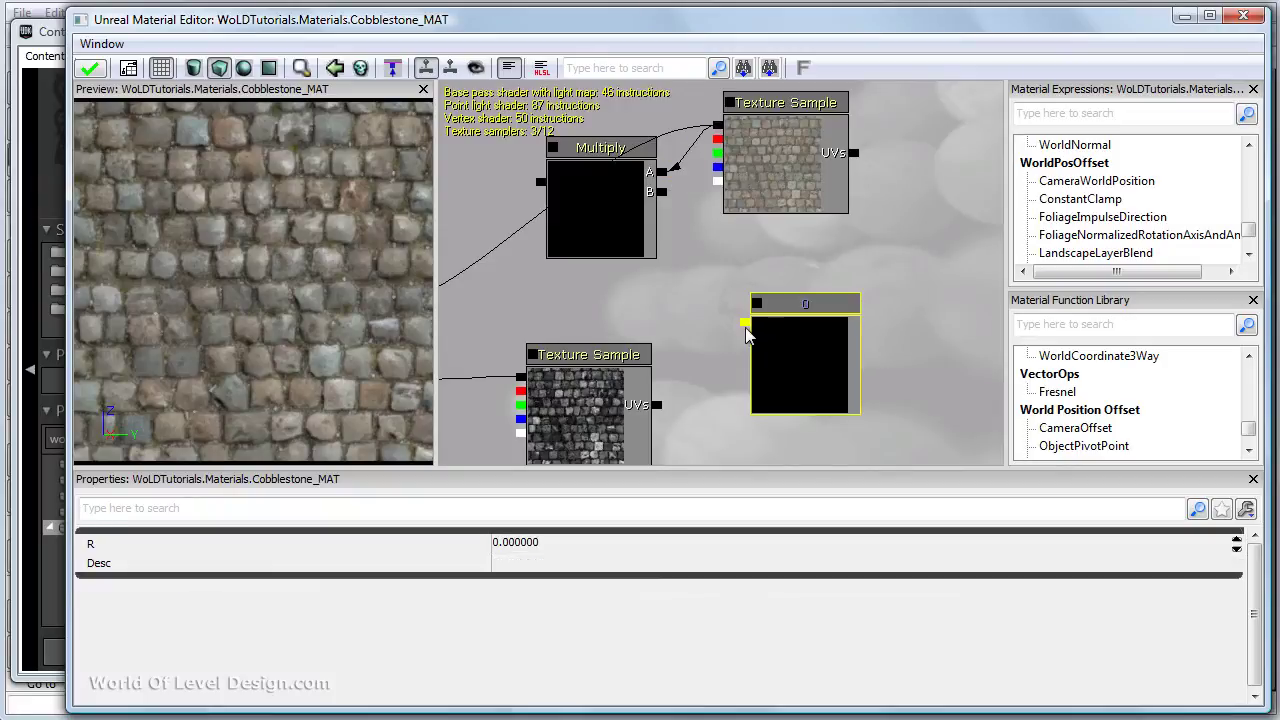
pyautogui.moveTo(744, 322); pyautogui.dragTo(661, 191)
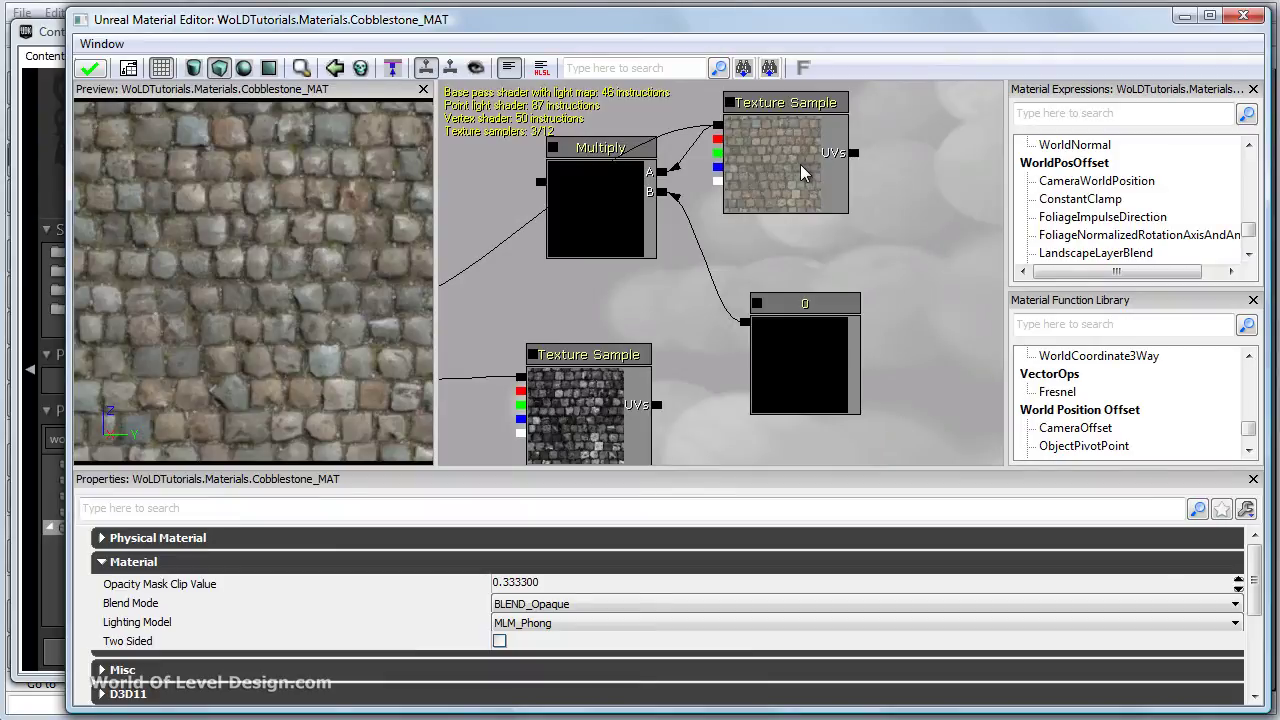
# Move the Constant node closer beneath the diffuse texture and connect the Multiply output to the material's Diffuse input.
pyautogui.click(800, 164)
pyautogui.click(818, 352)
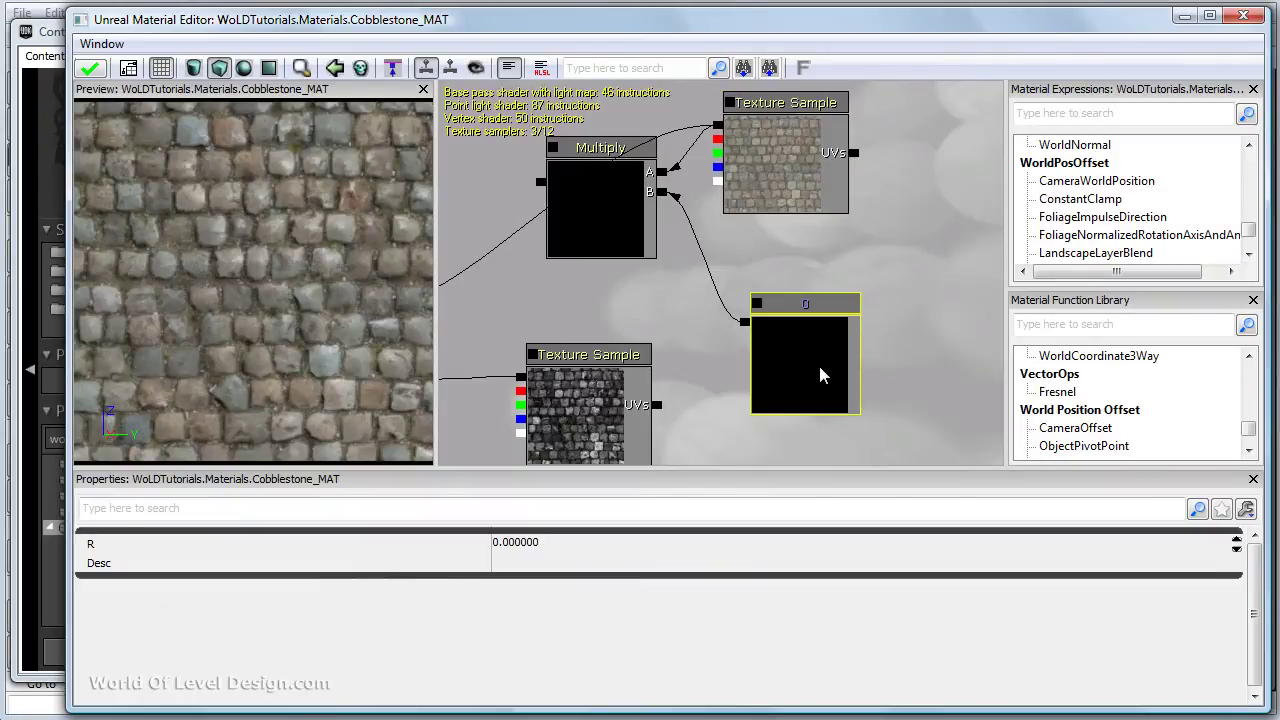
pyautogui.moveTo(821, 376); pyautogui.dragTo(795, 320)
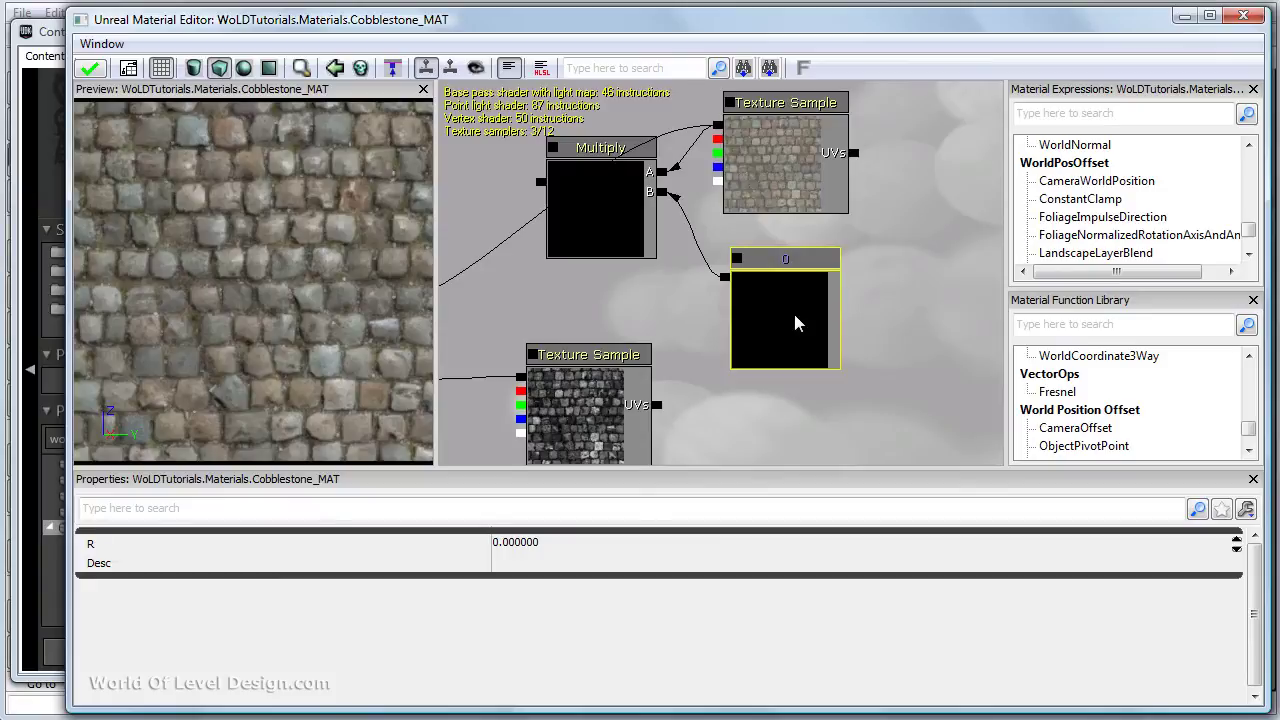
pyautogui.moveTo(674, 300); pyautogui.dragTo(920, 270)
pyautogui.moveTo(783, 167); pyautogui.dragTo(597, 298)
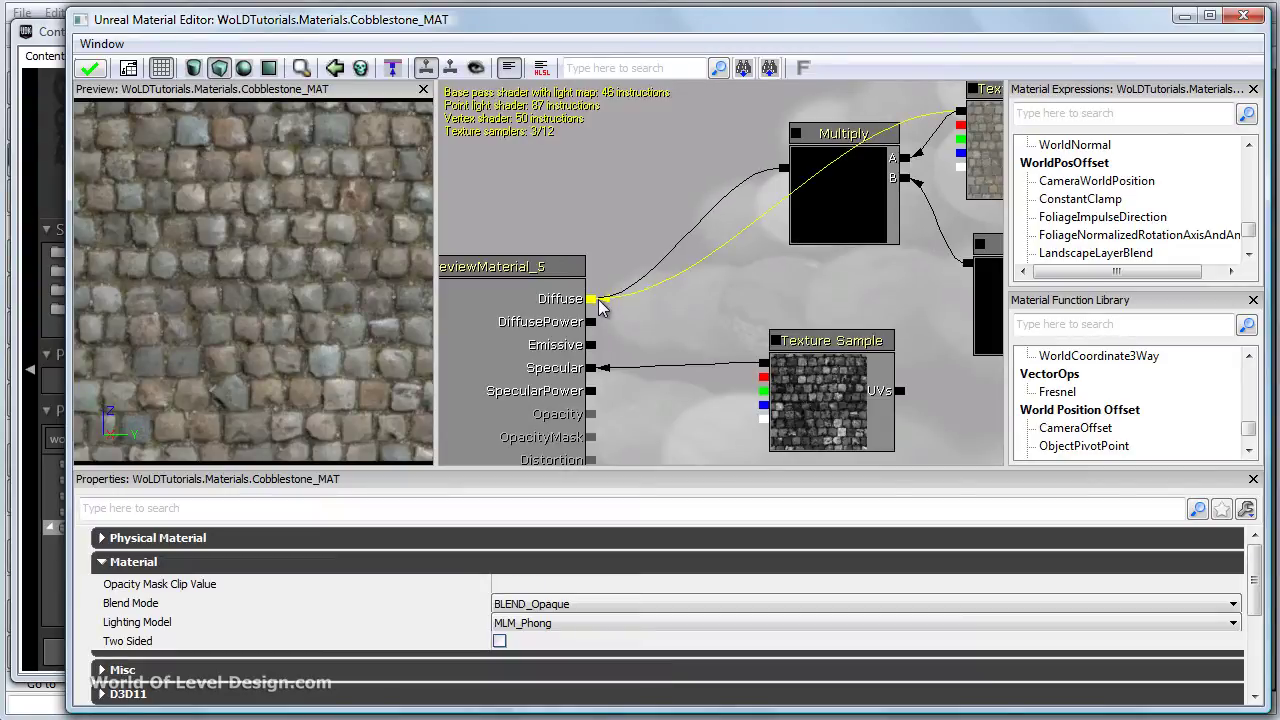
# Set the R value of the Constant node feeding the diffuse Multiply to 1.
pyautogui.moveTo(895, 296); pyautogui.dragTo(636, 287)
pyautogui.click(771, 295)
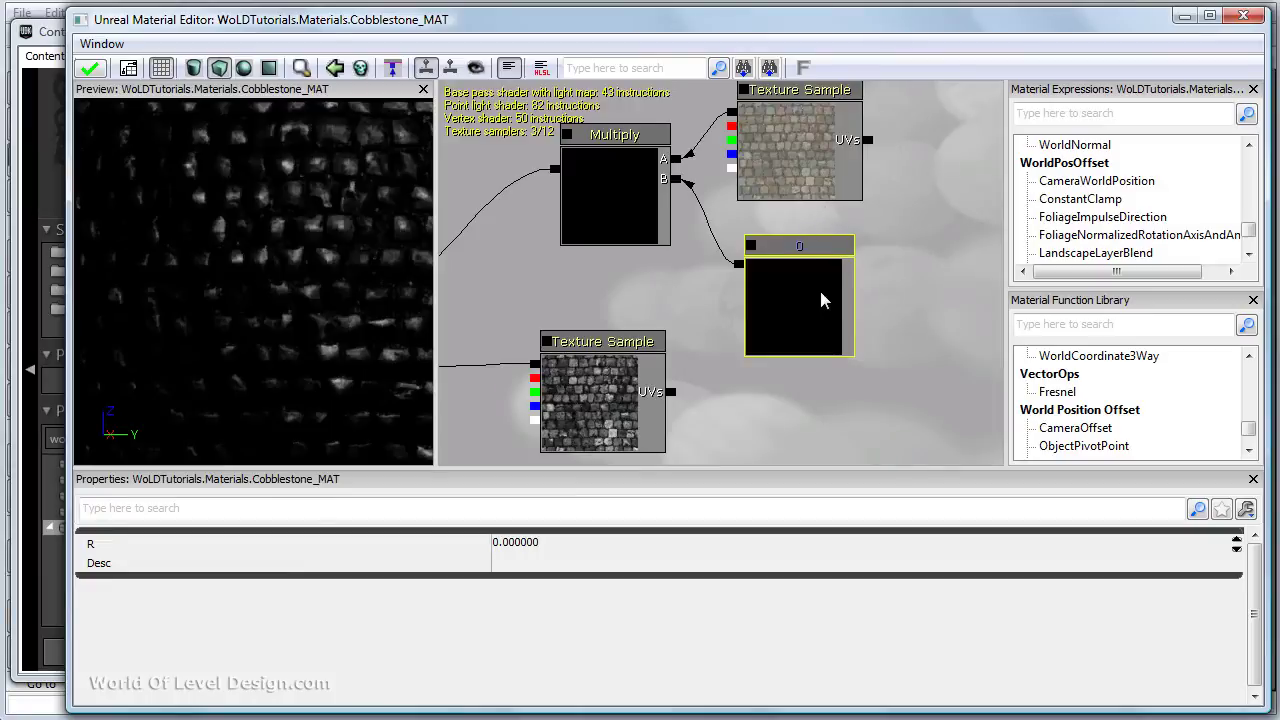
pyautogui.click(574, 548)
pyautogui.write('1')
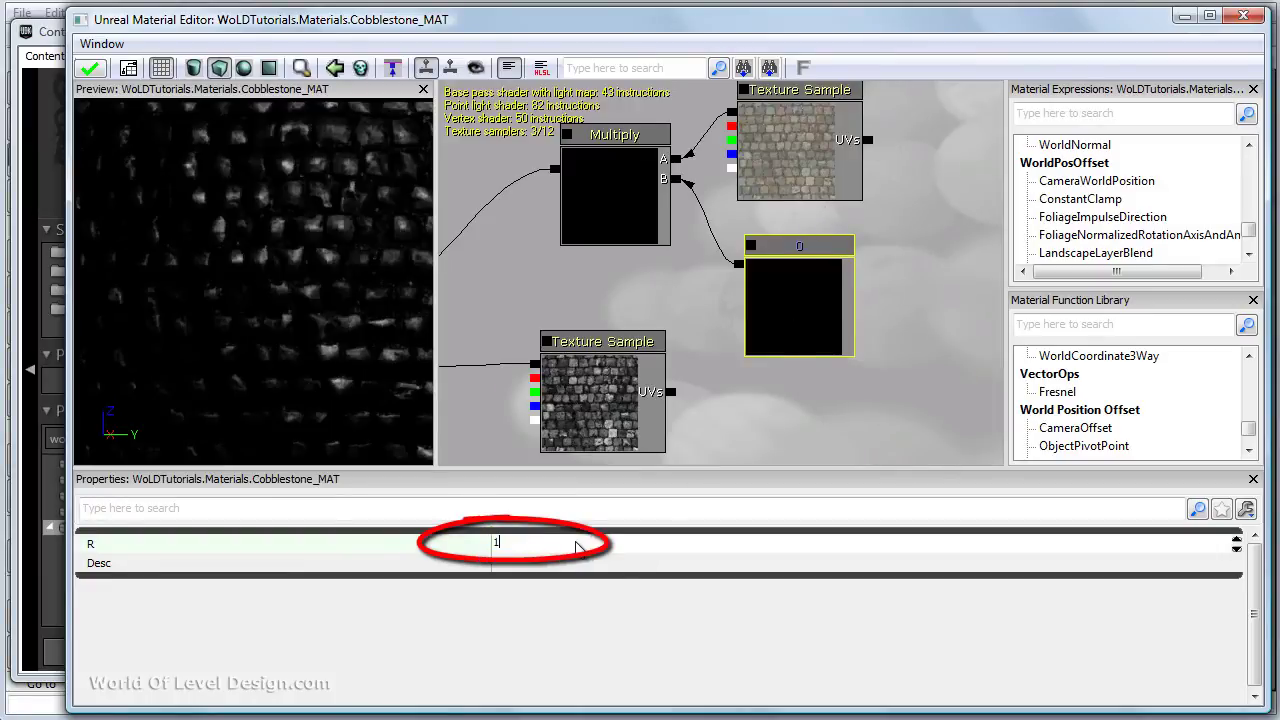
pyautogui.press('Return')
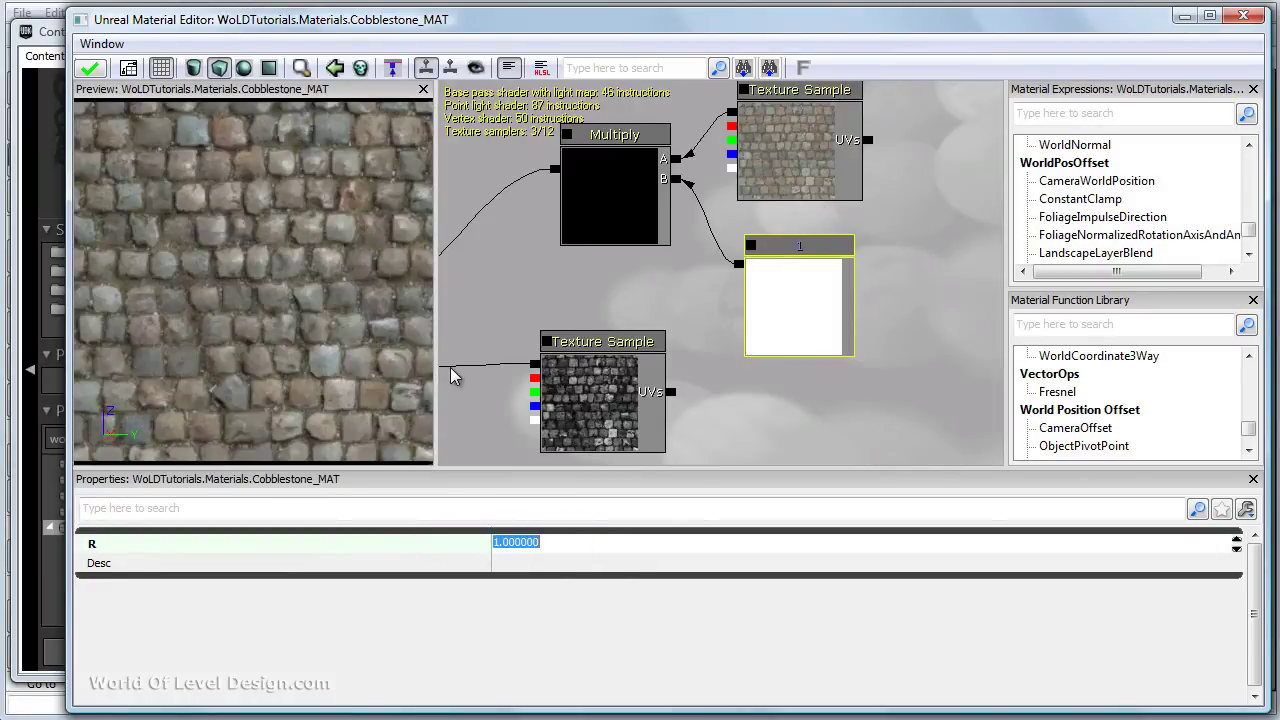
# Set the Constant node's R value to 2 and check the brightness on the preview mesh.
pyautogui.moveTo(643, 262); pyautogui.dragTo(586, 298)
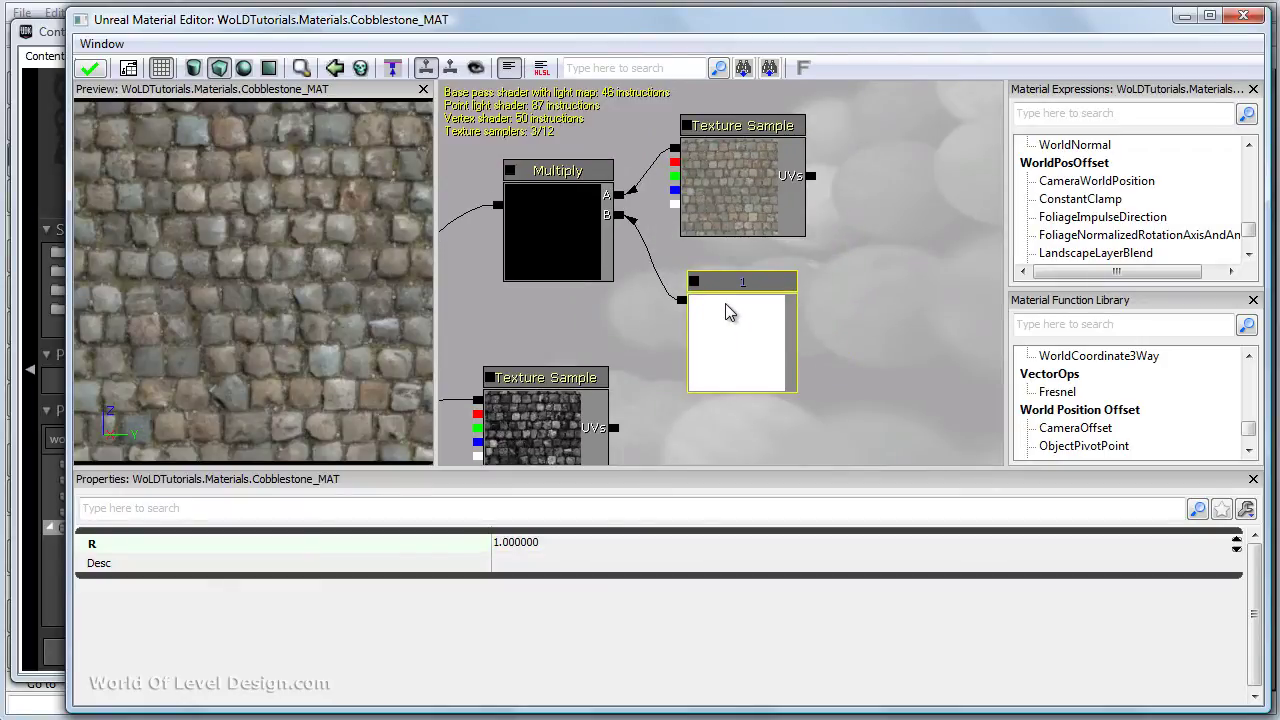
pyautogui.click(586, 544)
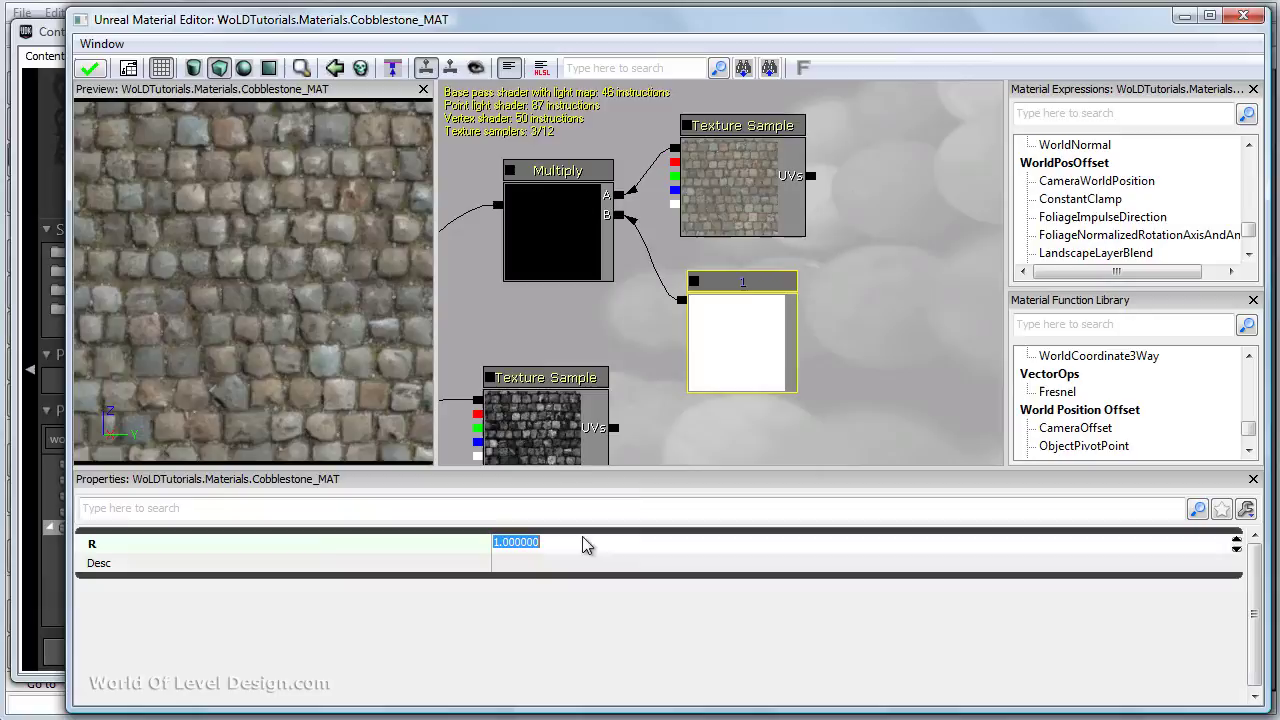
pyautogui.write('2')
pyautogui.press('Return')
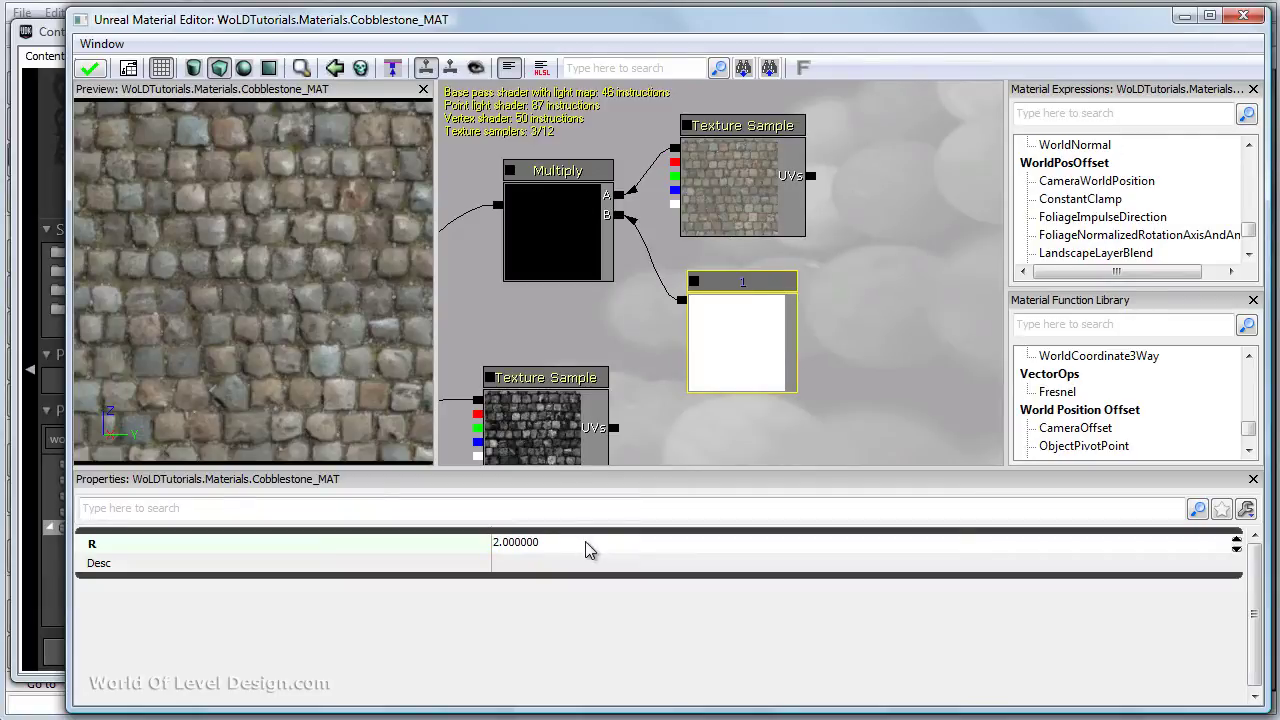
pyautogui.moveTo(320, 371); pyautogui.dragTo(277, 362)
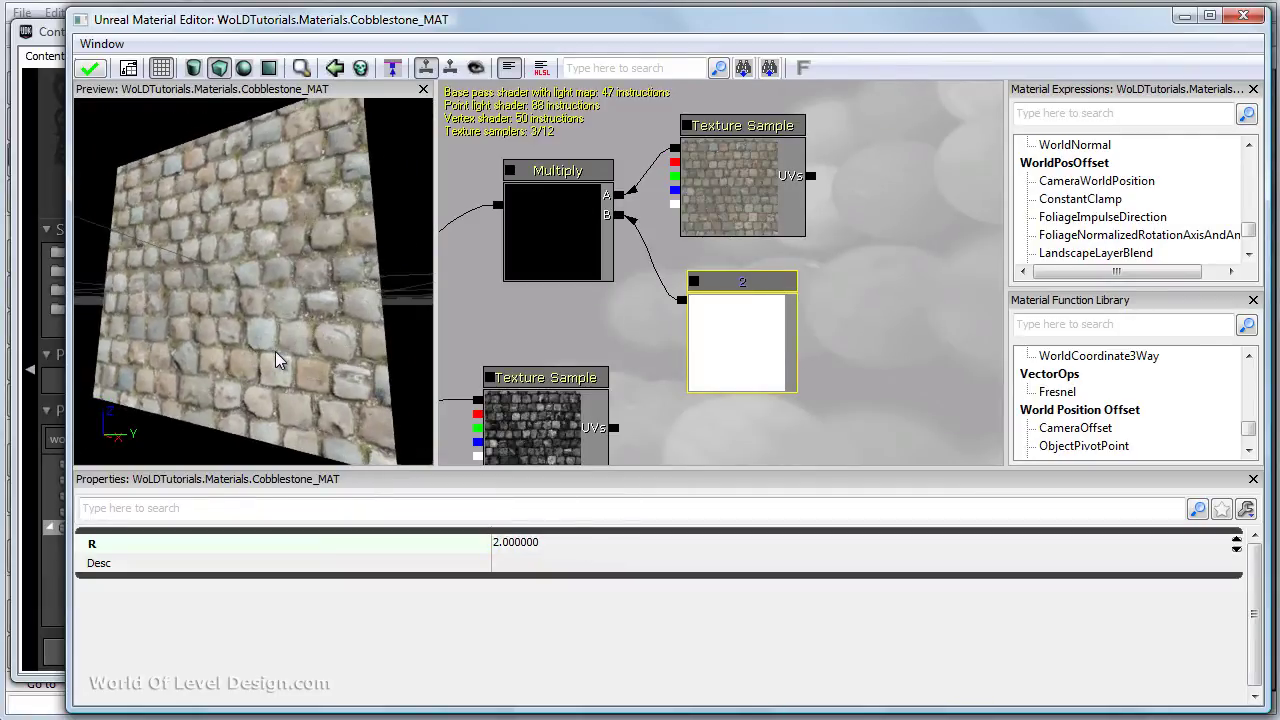
# Set the Constant node's R value to 0.8 and apply the changes to the material.
pyautogui.click(610, 543)
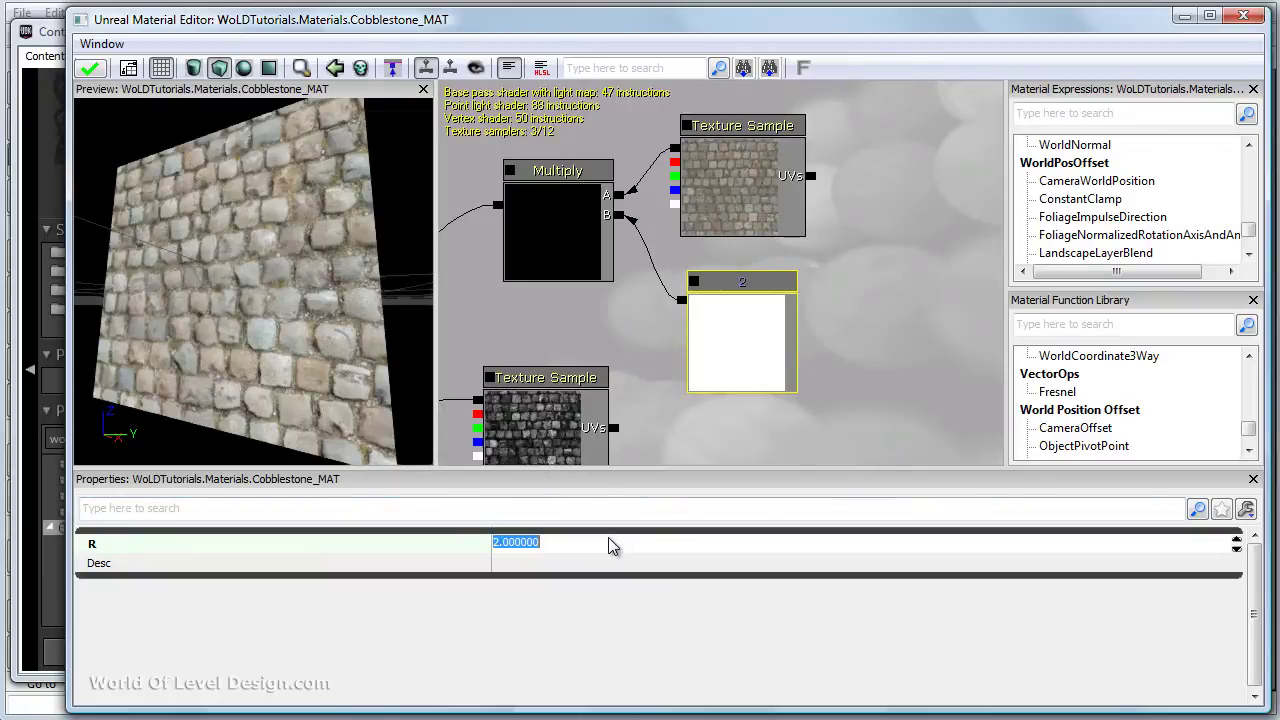
pyautogui.write('0.8')
pyautogui.press('Return')
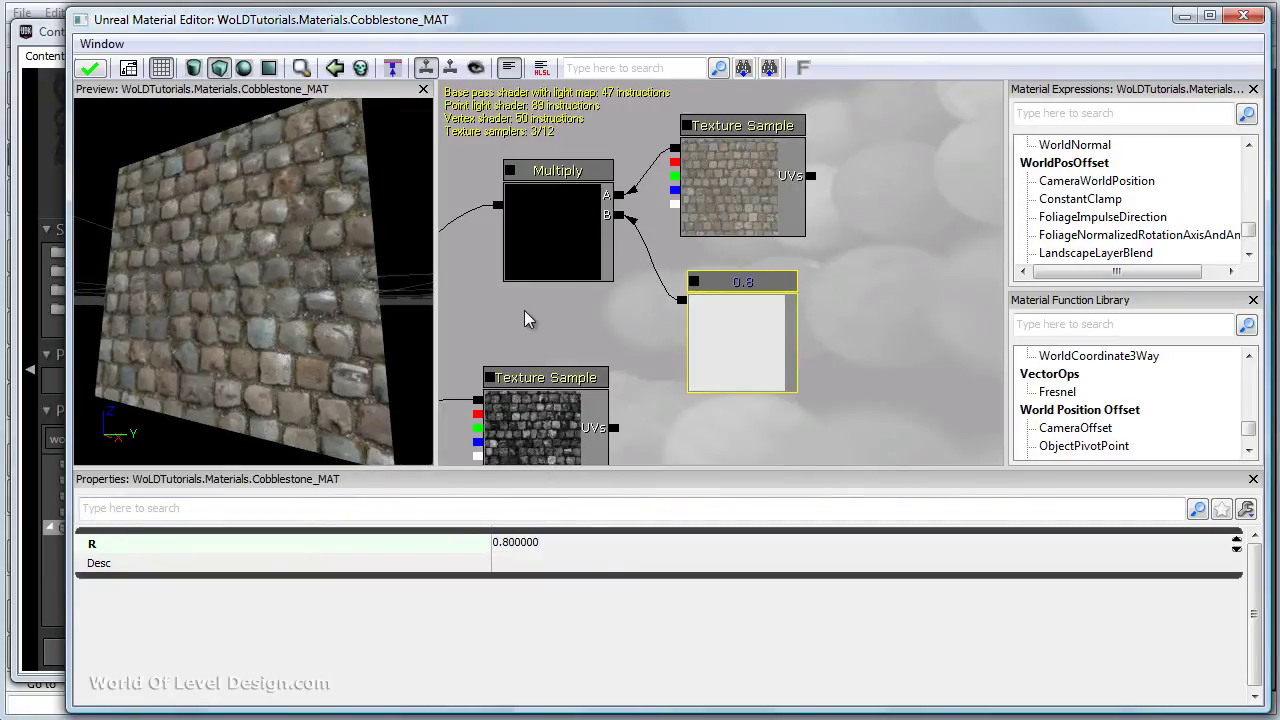
pyautogui.moveTo(554, 304); pyautogui.dragTo(650, 296)
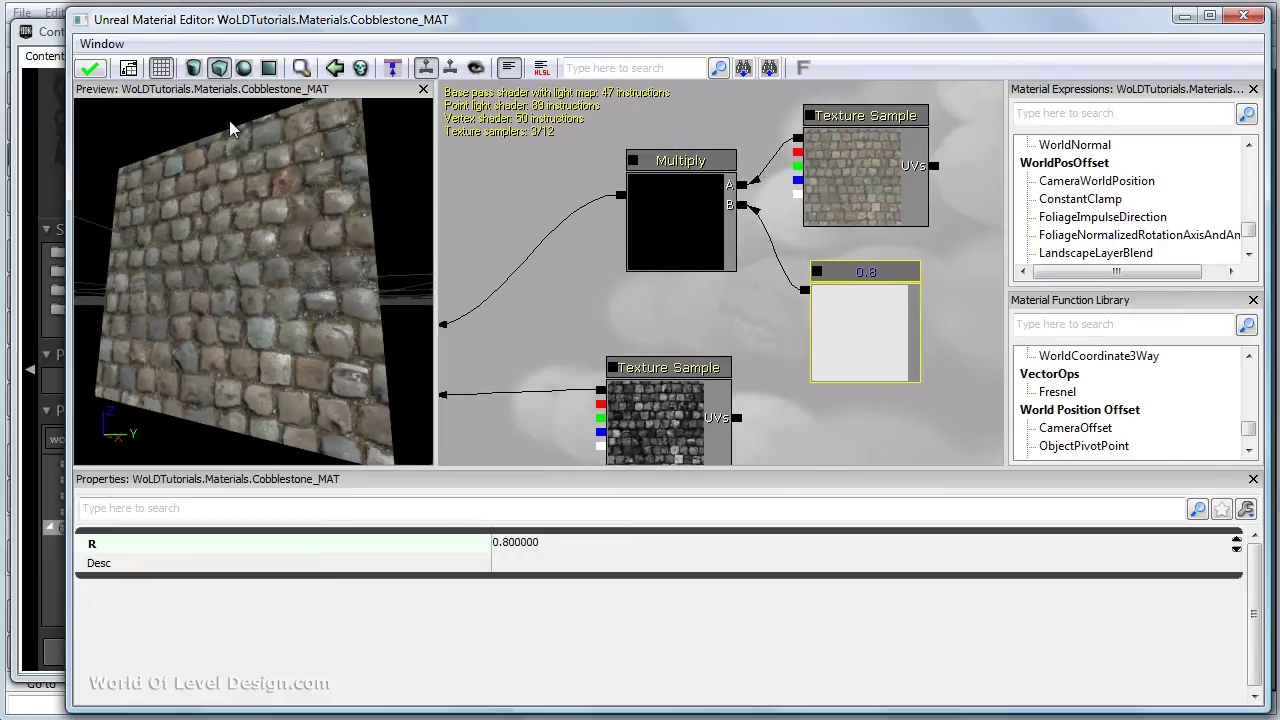
pyautogui.click(102, 71)
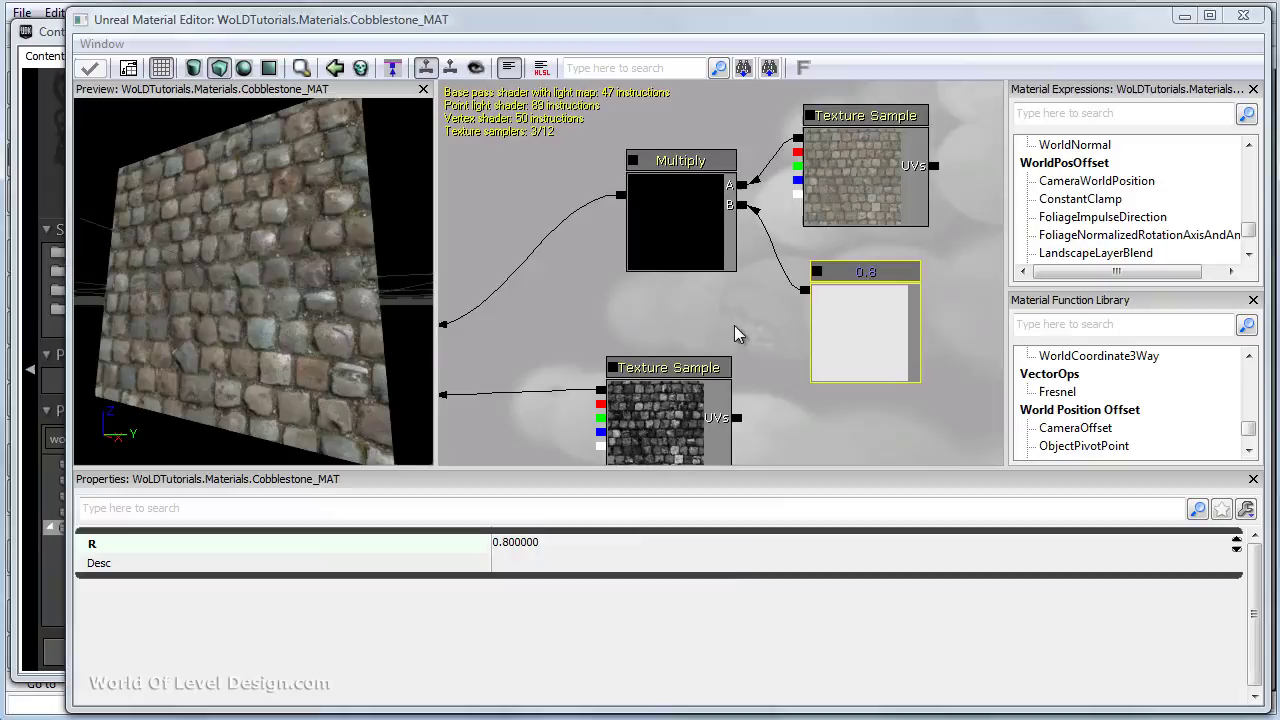
# Select the Multiply, diffuse Texture Sample and Constant nodes together and move them up to make room above the specular texture.
pyautogui.moveTo(734, 333); pyautogui.dragTo(686, 255)
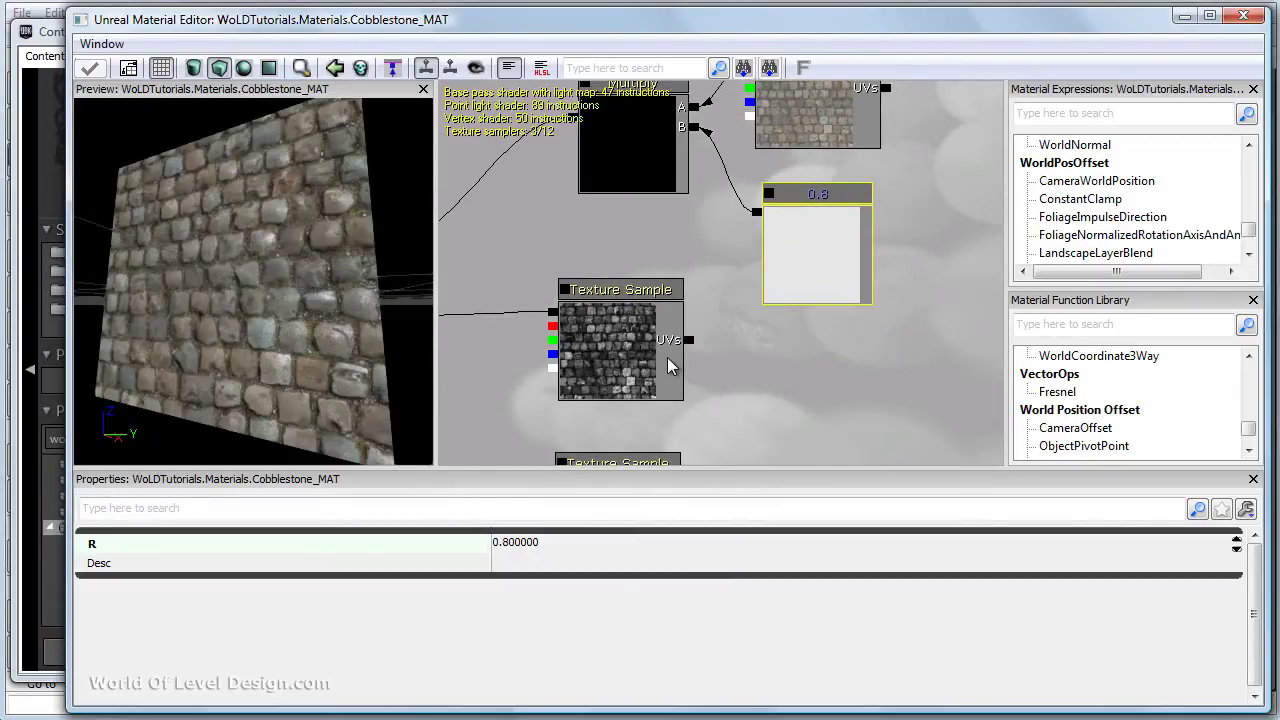
pyautogui.moveTo(689, 316); pyautogui.dragTo(649, 441)
pyautogui.click(600, 265)
pyautogui.keyDown('ctrl'); pyautogui.click(785, 250); pyautogui.keyUp('ctrl')
pyautogui.keyDown('ctrl'); pyautogui.click(778, 381); pyautogui.keyUp('ctrl')
pyautogui.keyDown('ctrl'); pyautogui.moveTo(777, 378); pyautogui.dragTo(779, 253); pyautogui.keyUp('ctrl')
pyautogui.moveTo(824, 291); pyautogui.dragTo(916, 224)
# Duplicate the diffuse Multiply and 0.8 Constant nodes together and place the copies next to the specular Texture Sample.
pyautogui.click(613, 250)
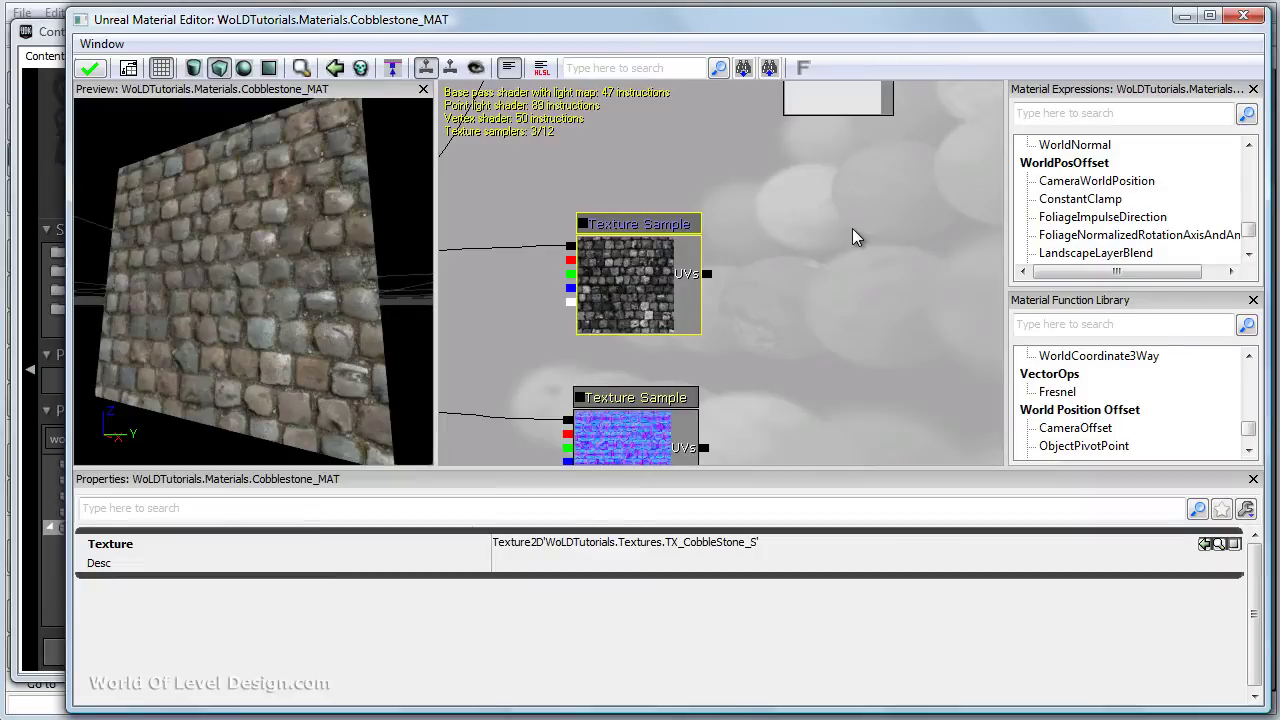
pyautogui.moveTo(852, 230); pyautogui.dragTo(815, 341)
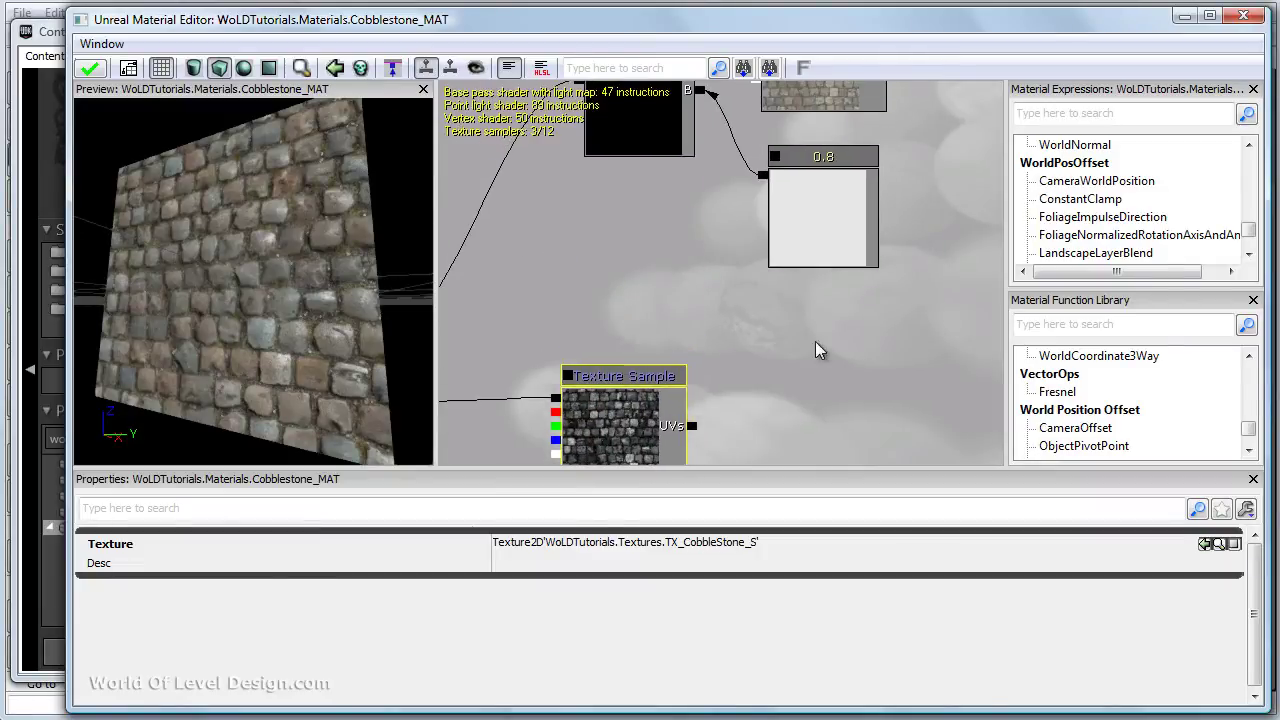
pyautogui.click(646, 99)
pyautogui.keyDown('ctrl'); pyautogui.click(825, 233); pyautogui.keyUp('ctrl')
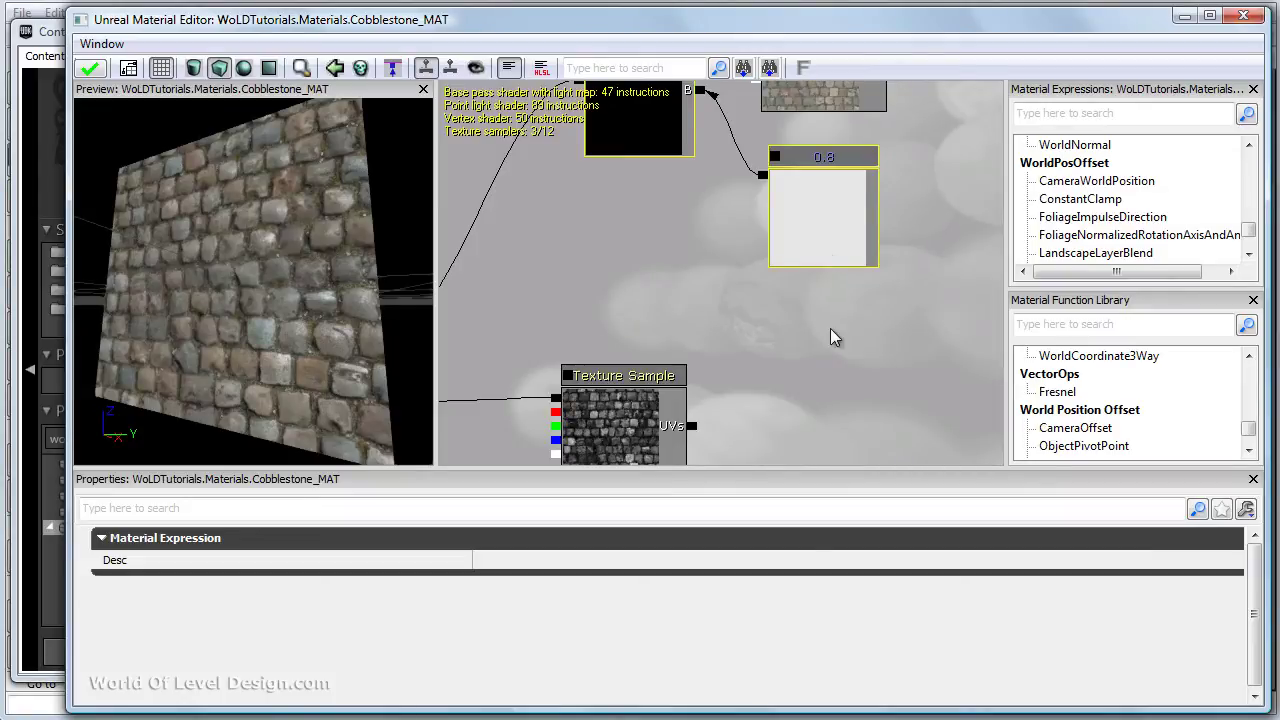
pyautogui.hotkey('ctrl', 'w')
pyautogui.moveTo(819, 357); pyautogui.dragTo(779, 282)
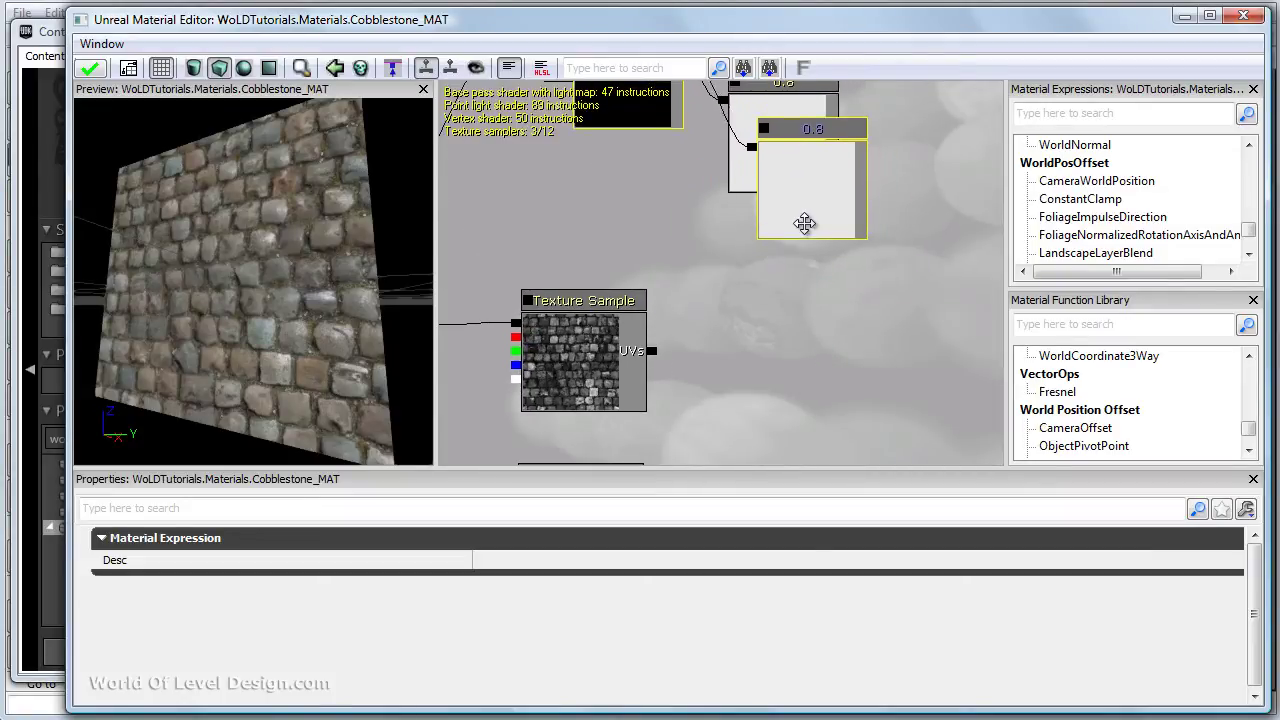
pyautogui.keyDown('ctrl'); pyautogui.moveTo(814, 218); pyautogui.dragTo(780, 451); pyautogui.keyUp('ctrl')
pyautogui.moveTo(802, 268); pyautogui.dragTo(856, 170)
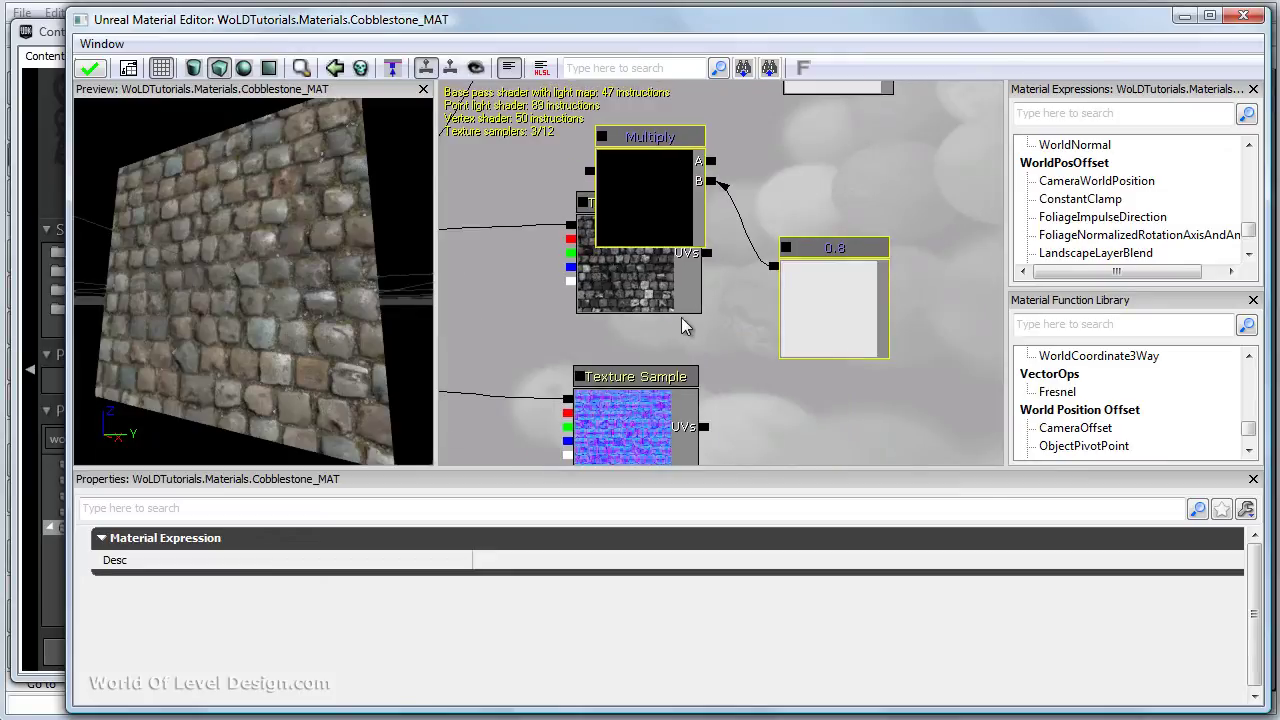
# Arrange the specular Texture Sample and the duplicated Constant one above the other on the input side of the duplicated Multiply.
pyautogui.click(657, 299)
pyautogui.keyDown('ctrl'); pyautogui.moveTo(657, 299); pyautogui.dragTo(837, 206); pyautogui.keyUp('ctrl')
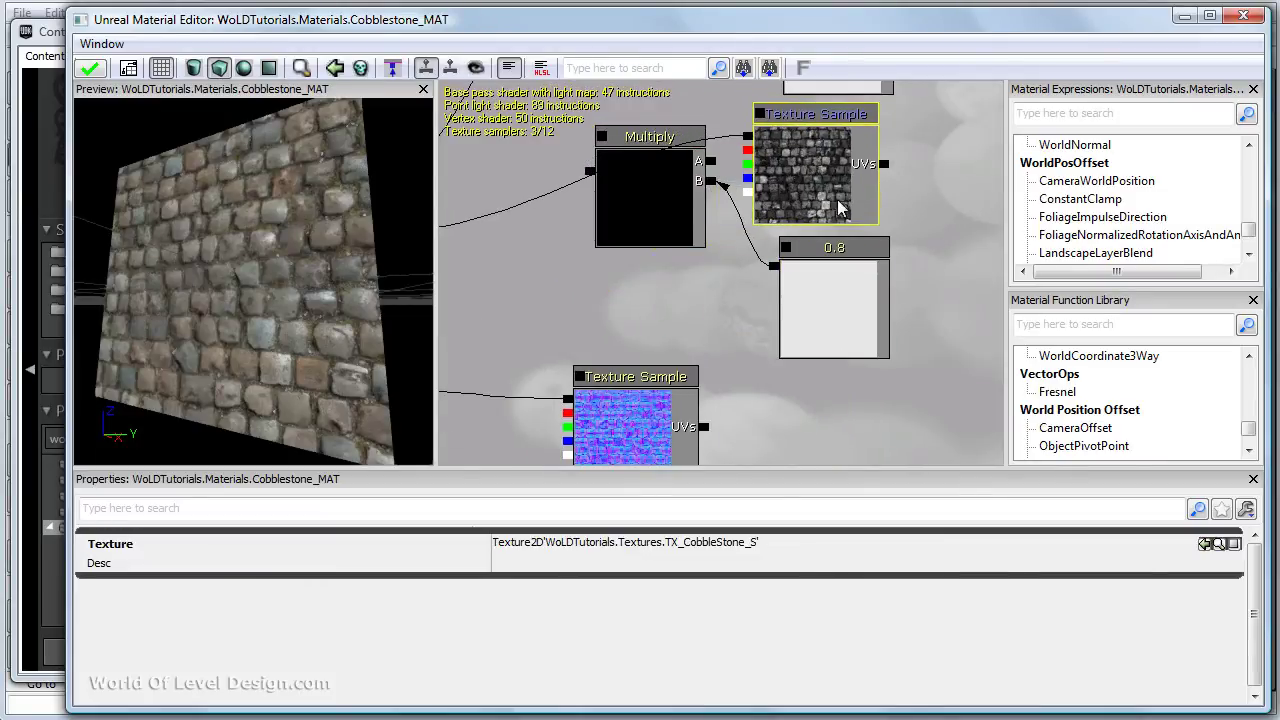
pyautogui.moveTo(621, 222); pyautogui.dragTo(592, 295)
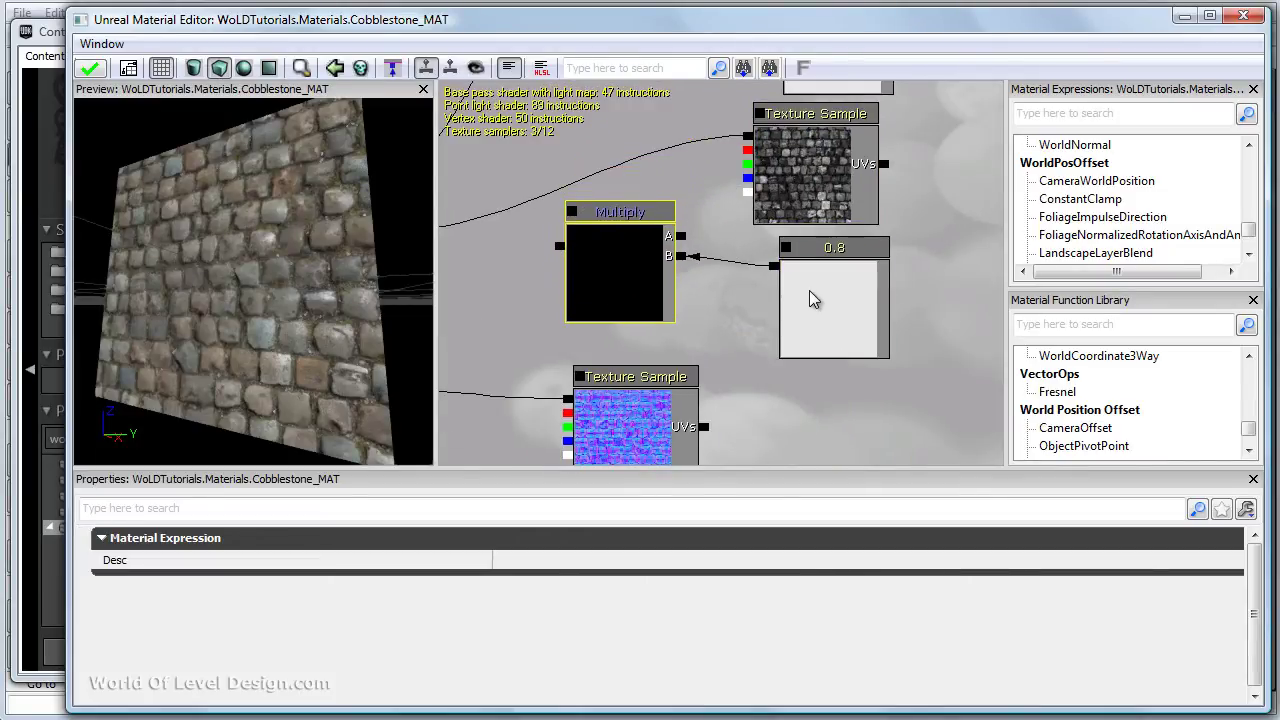
pyautogui.click(811, 292)
pyautogui.moveTo(811, 292); pyautogui.dragTo(782, 316)
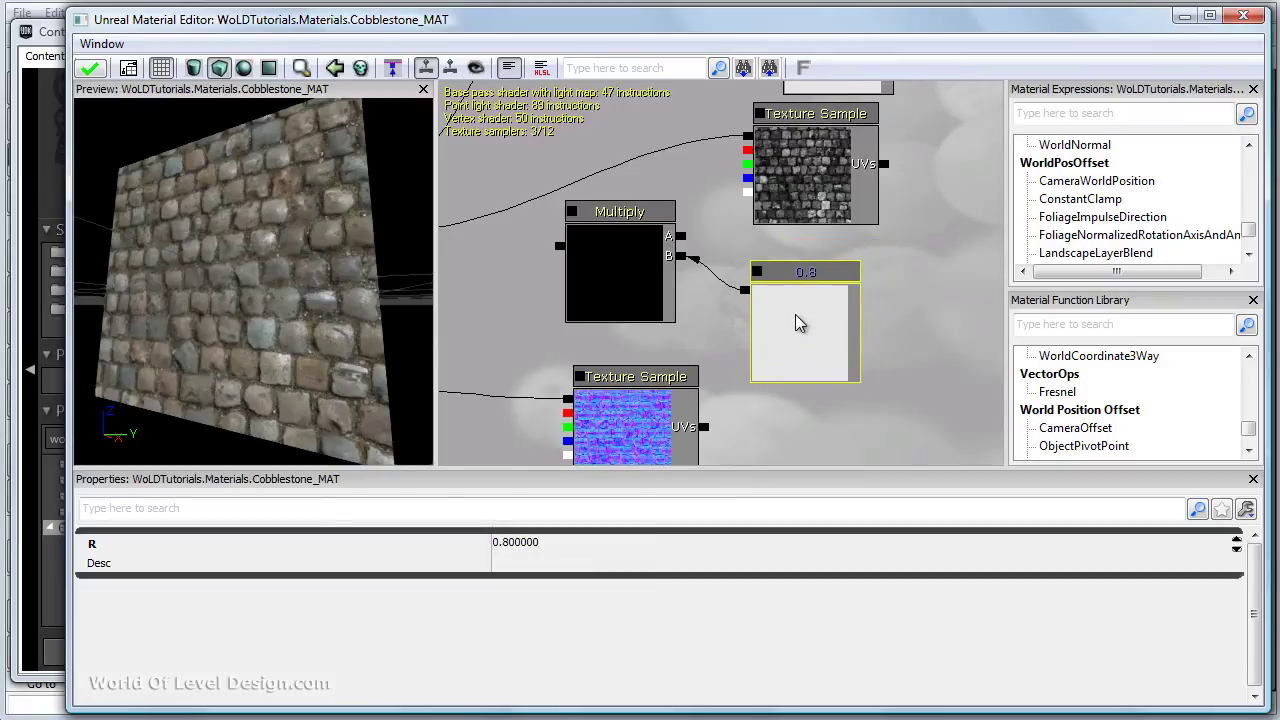
# Set the R value of the duplicated Constant node to 1.
pyautogui.click(565, 541)
pyautogui.write('1')
pyautogui.press('Return')
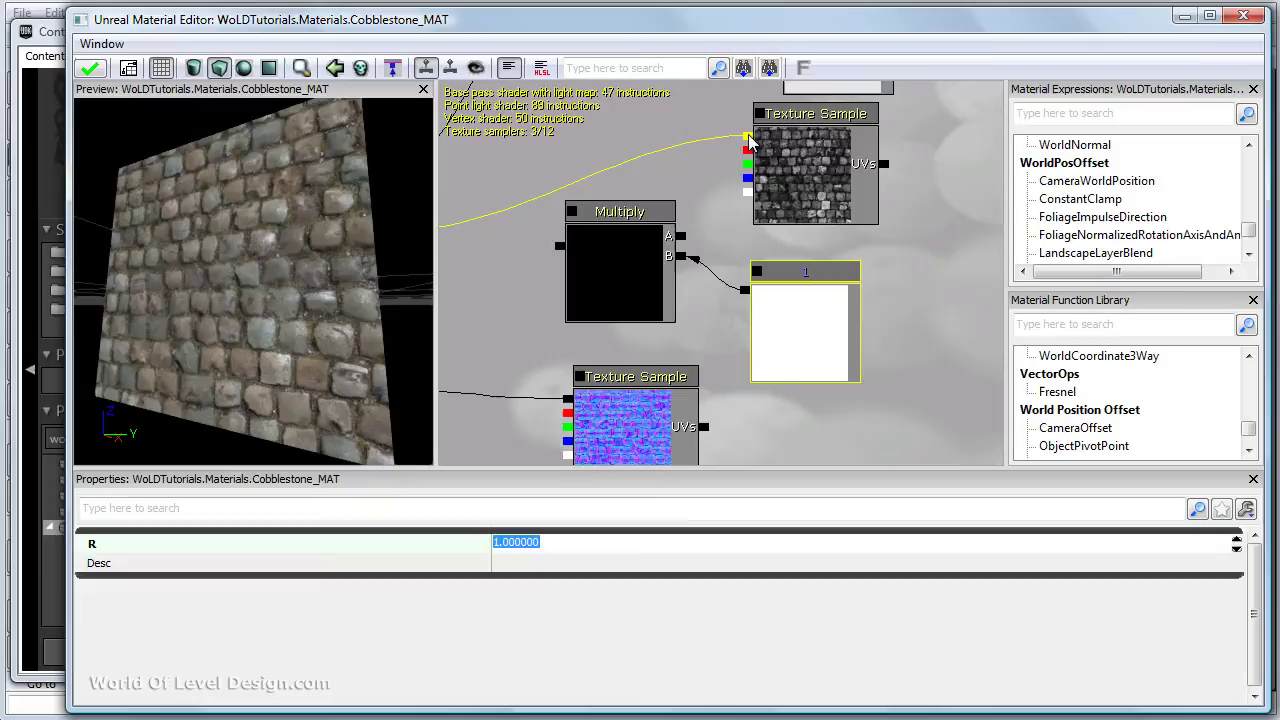
# Connect the specular Texture Sample to input A of the duplicated Multiply and the Multiply's output to the material's Specular input.
pyautogui.click(714, 195)
pyautogui.moveTo(714, 200); pyautogui.dragTo(680, 236)
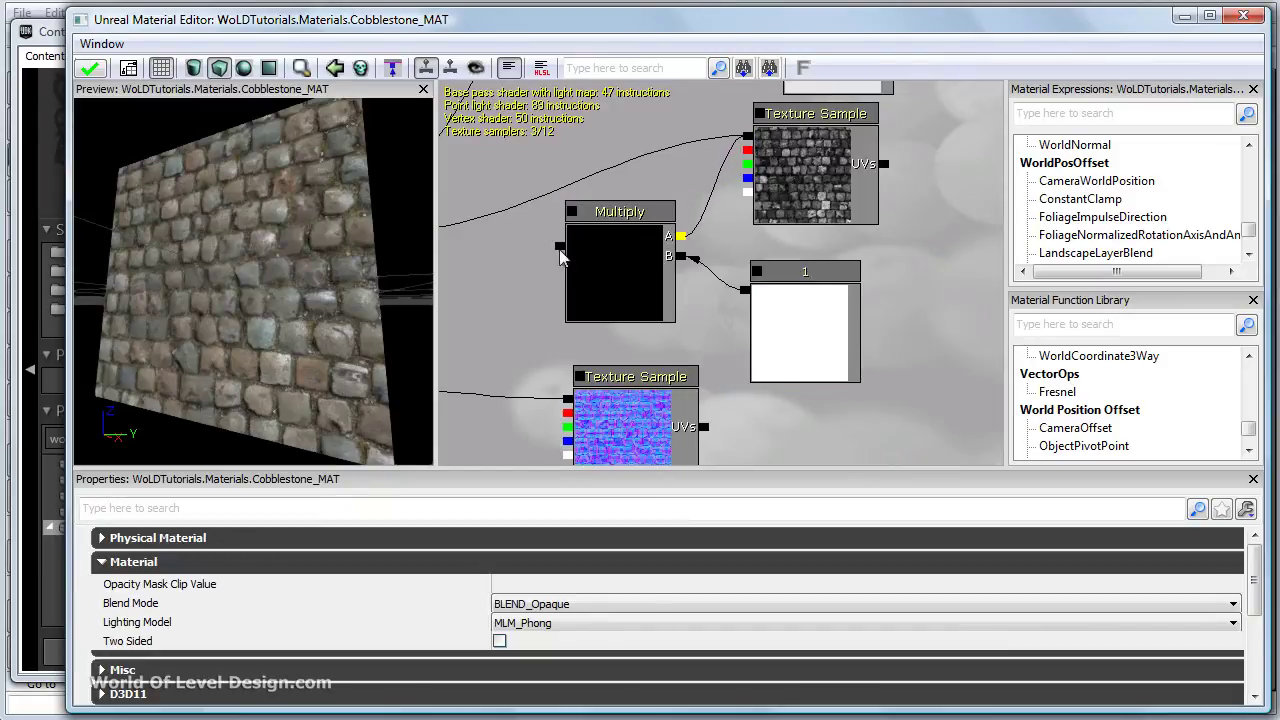
pyautogui.moveTo(543, 250); pyautogui.dragTo(599, 219)
pyautogui.moveTo(762, 253); pyautogui.dragTo(574, 247)
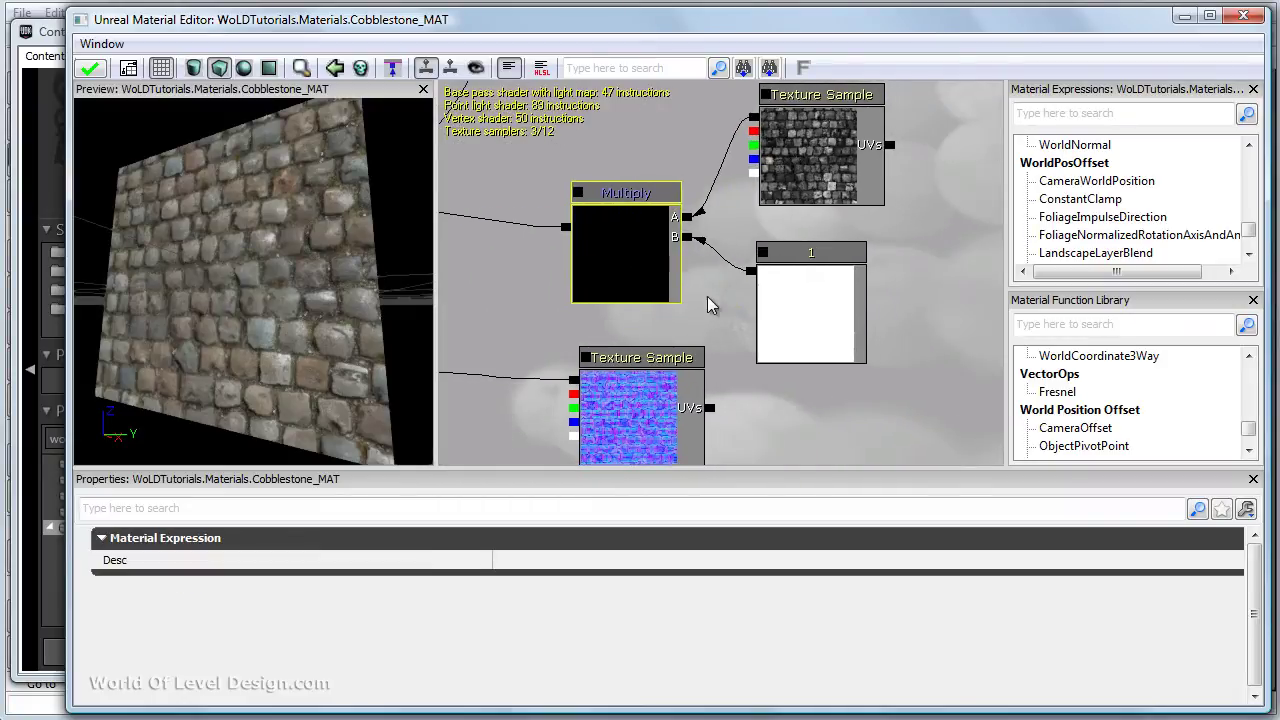
# Set the R value of the Constant node feeding the specular Multiply to 2.
pyautogui.click(815, 296)
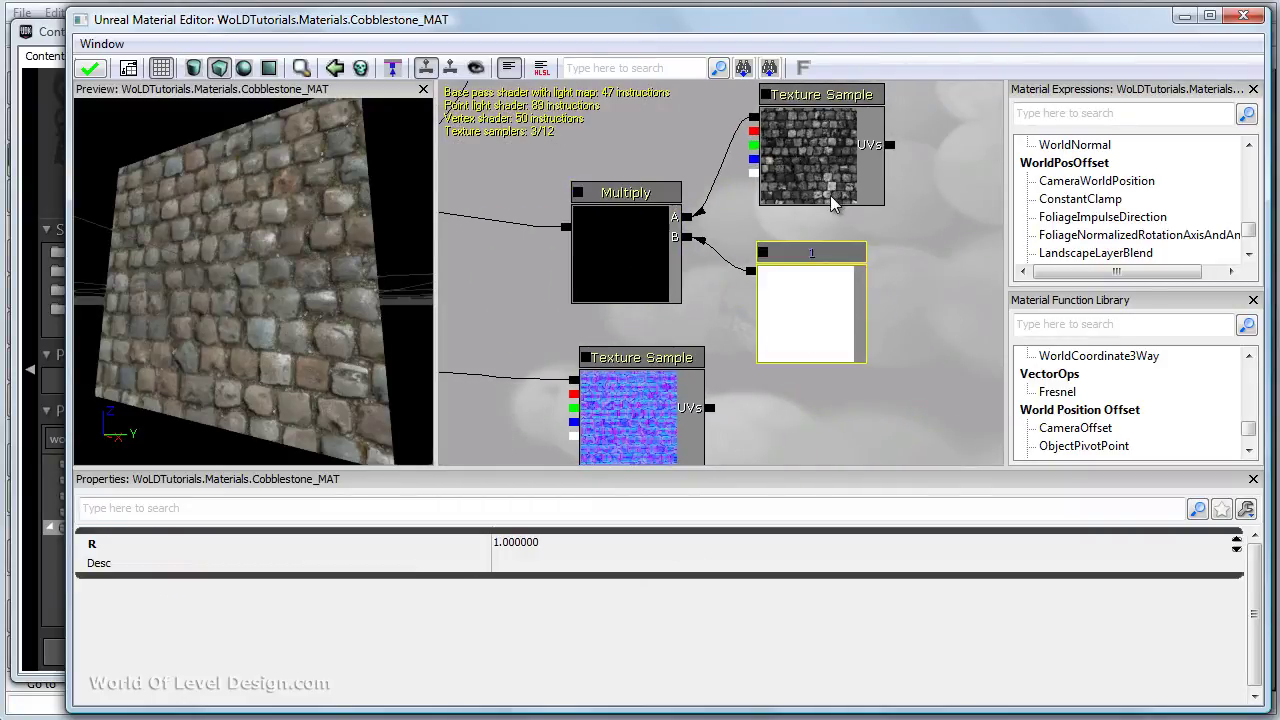
pyautogui.click(598, 541)
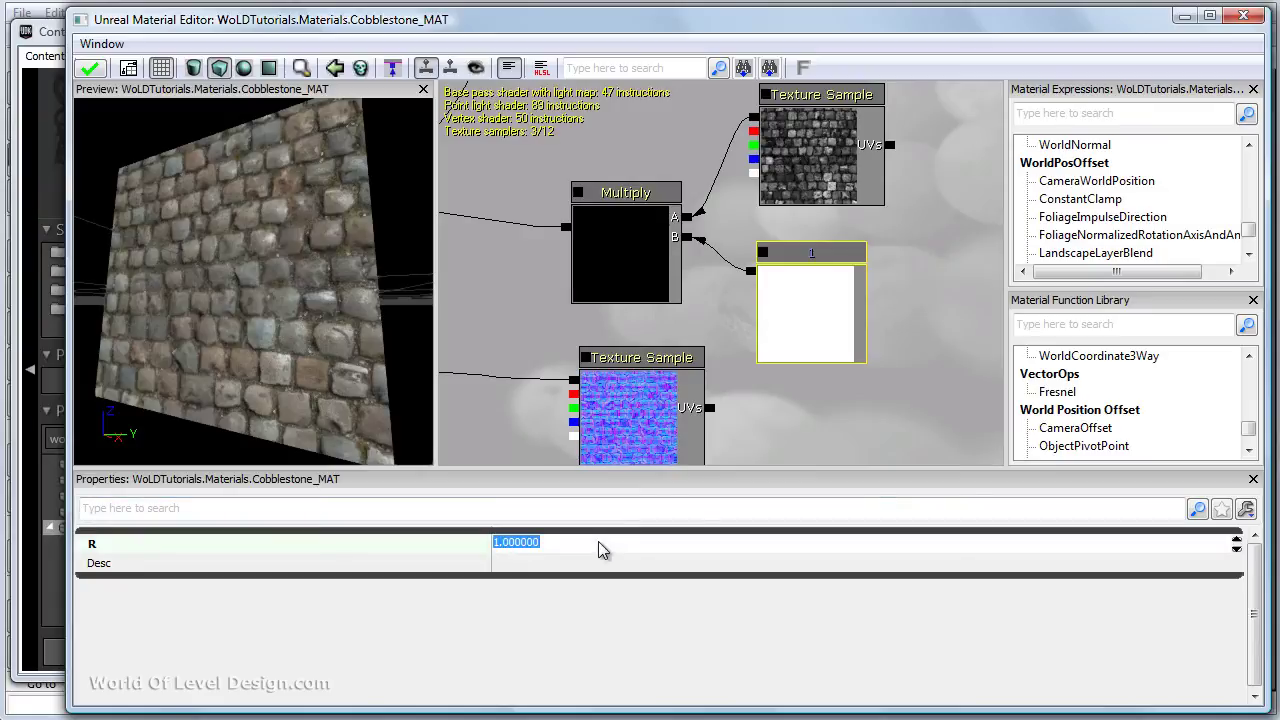
pyautogui.write('2')
pyautogui.press('Return')
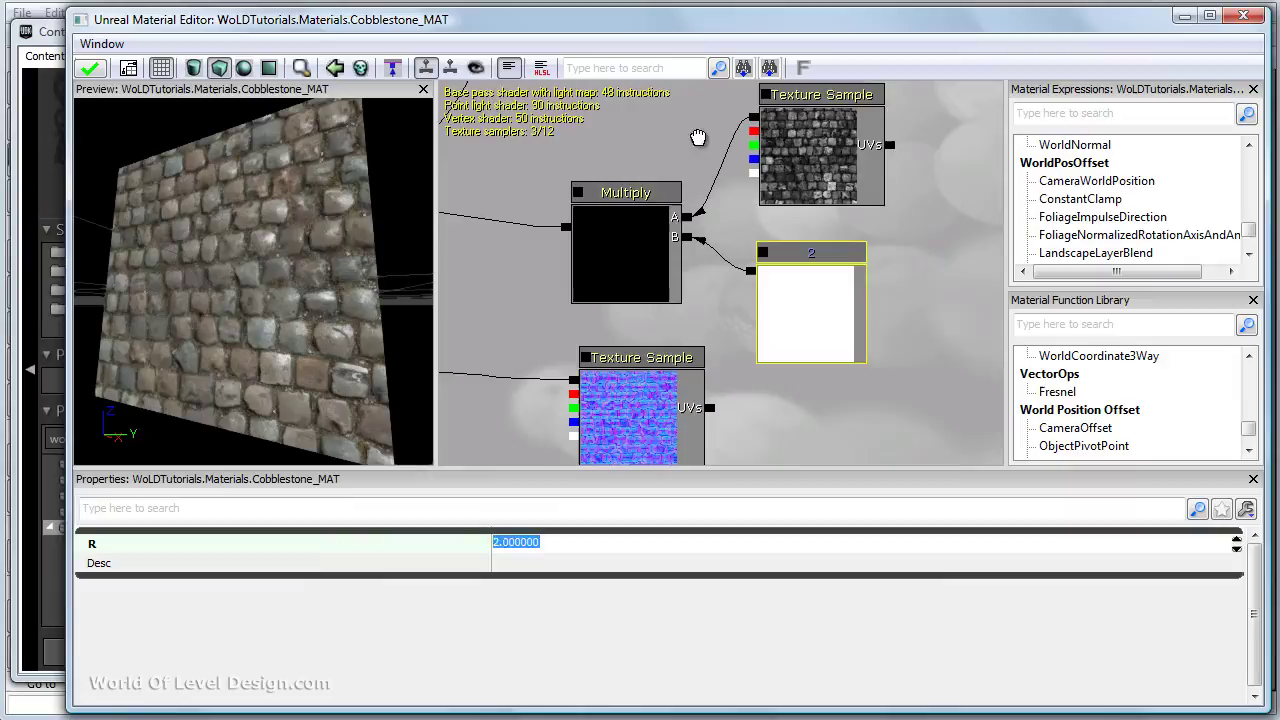
# Break the link to the material's Diffuse input and examine the specular highlights alone on the preview mesh.
pyautogui.moveTo(730, 169); pyautogui.dragTo(887, 303)
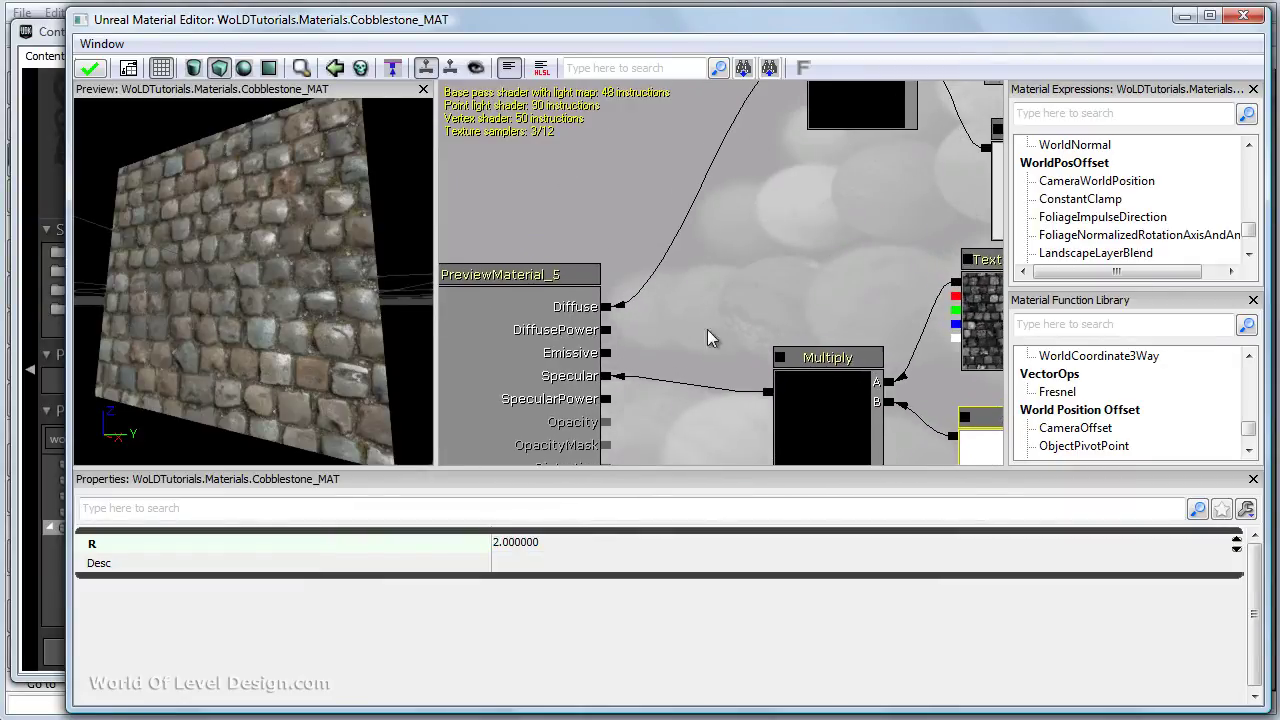
pyautogui.click(610, 310)
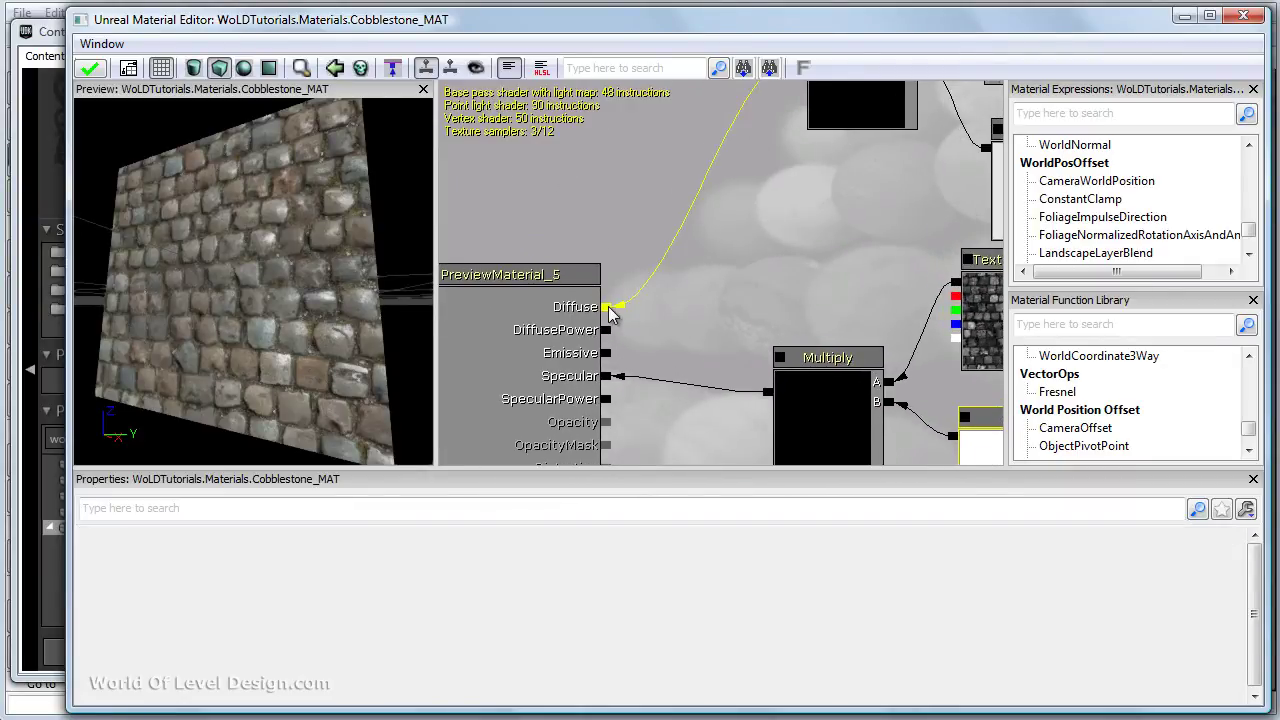
pyautogui.keyDown('alt'); pyautogui.click(608, 307); pyautogui.keyUp('alt')
pyautogui.moveTo(686, 277); pyautogui.dragTo(681, 234)
pyautogui.scroll(4, 357, 231)
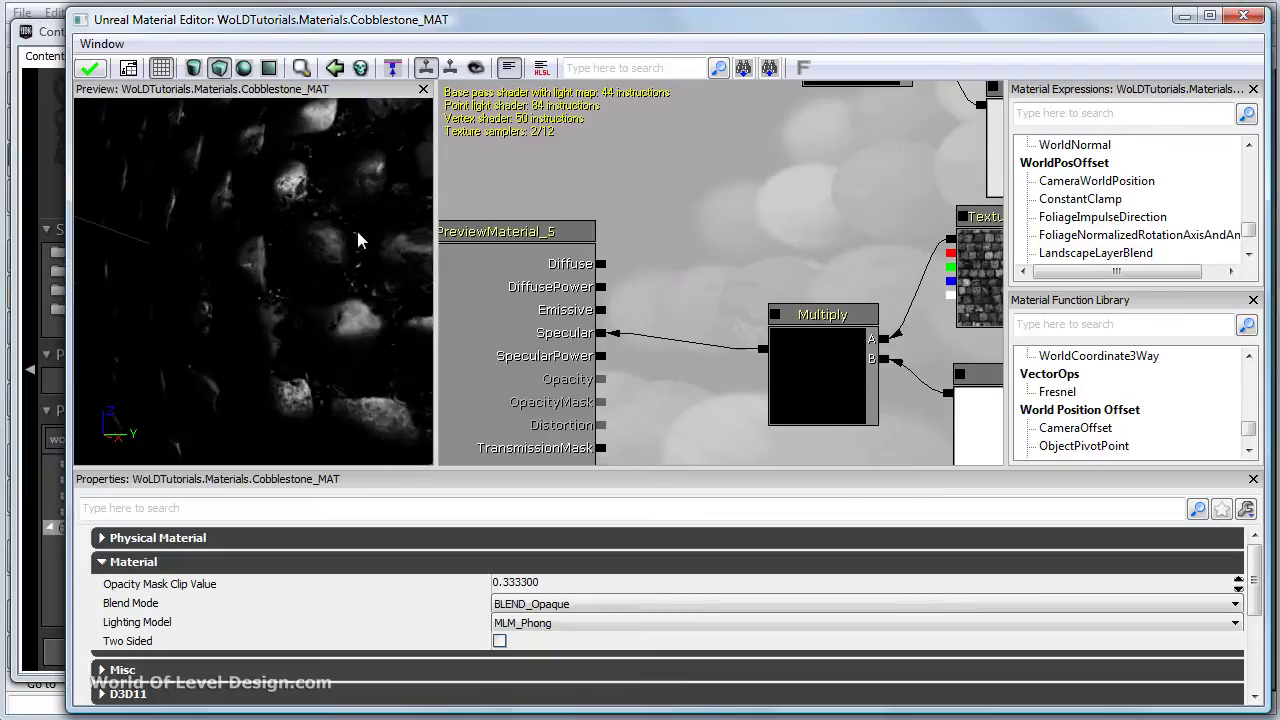
pyautogui.moveTo(357, 231)
pyautogui.mouseDown()
pyautogui.moveTo(339, 262)
pyautogui.moveTo(358, 235)
pyautogui.mouseUp()
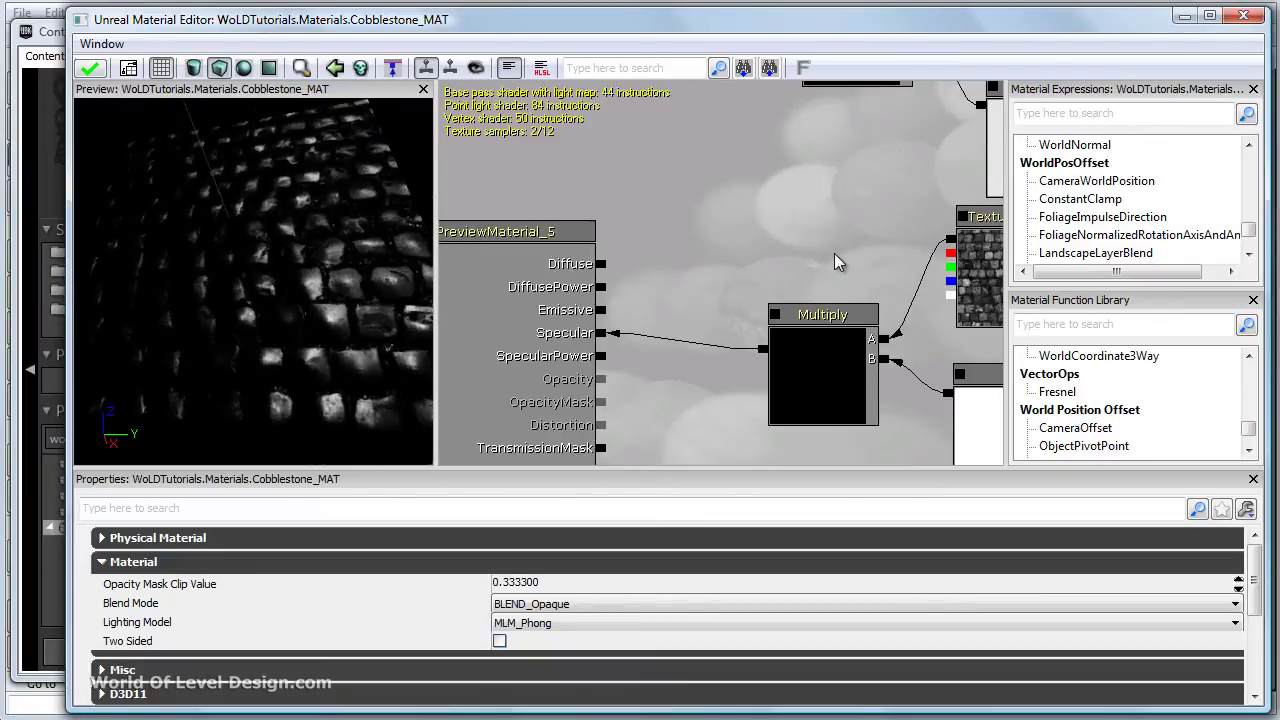
# Try R values of 1 and 3 on the specular Constant node to compare the highlight strength on the preview mesh.
pyautogui.moveTo(817, 226); pyautogui.dragTo(692, 120)
pyautogui.click(878, 318)
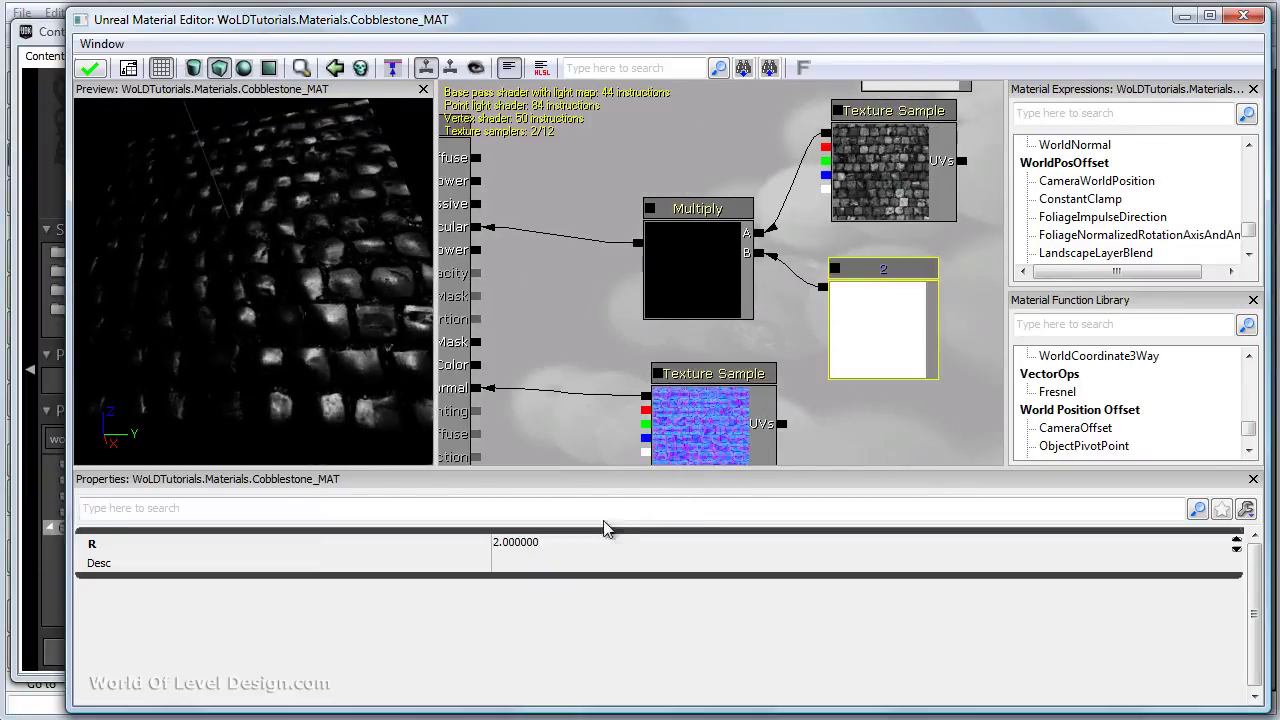
pyautogui.click(582, 543)
pyautogui.write('1')
pyautogui.press('Return')
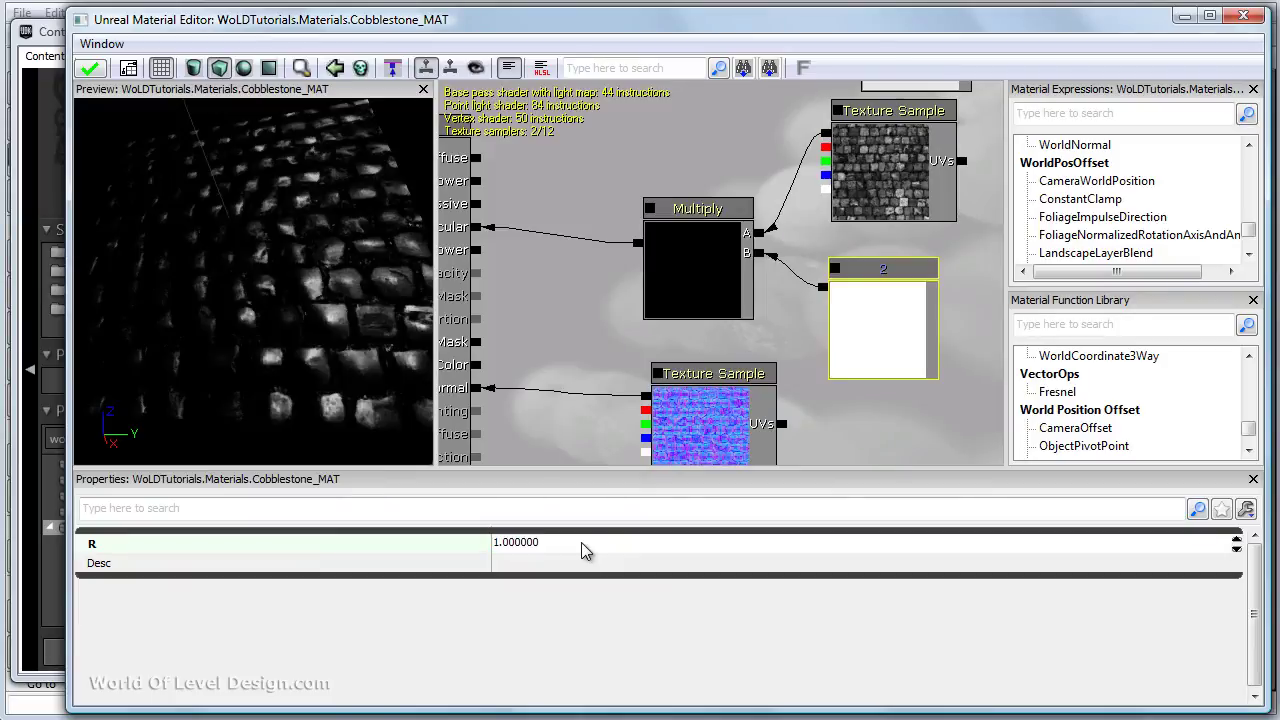
pyautogui.click(581, 542)
pyautogui.write('3')
pyautogui.press('Return')
# Set the specular Constant node's R value to 1.8.
pyautogui.click(581, 542)
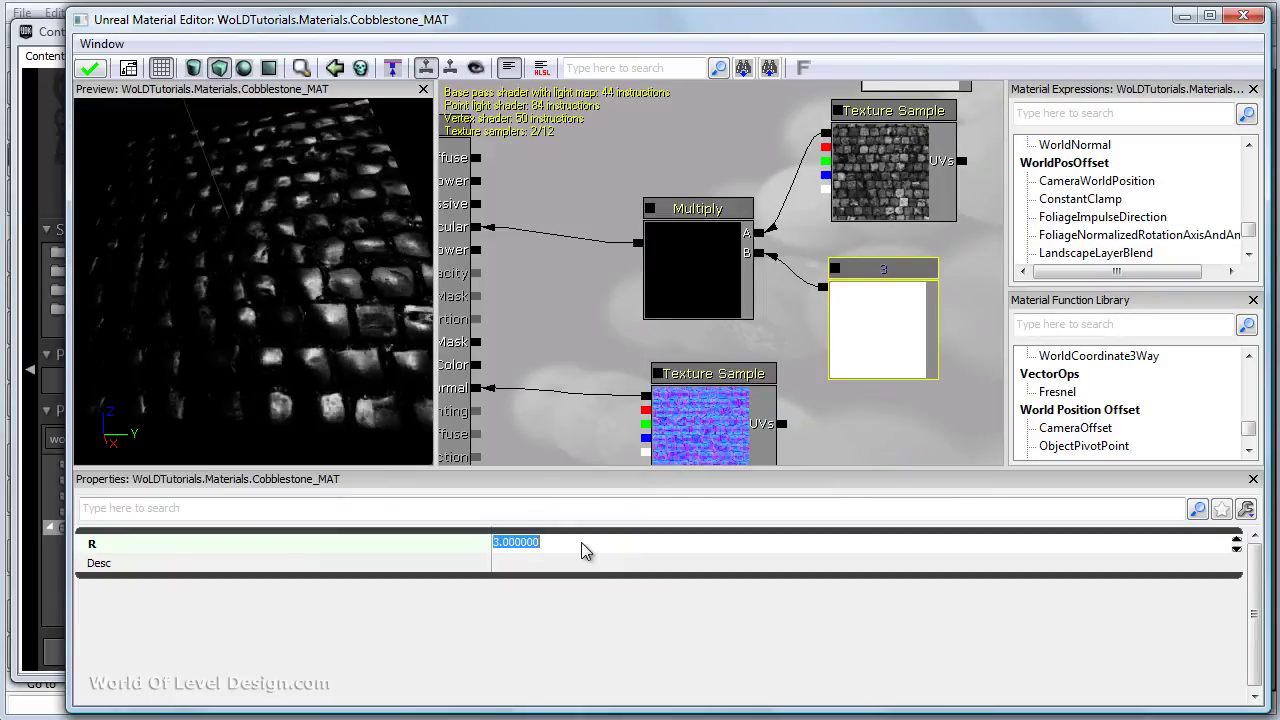
pyautogui.press('BackSpace')
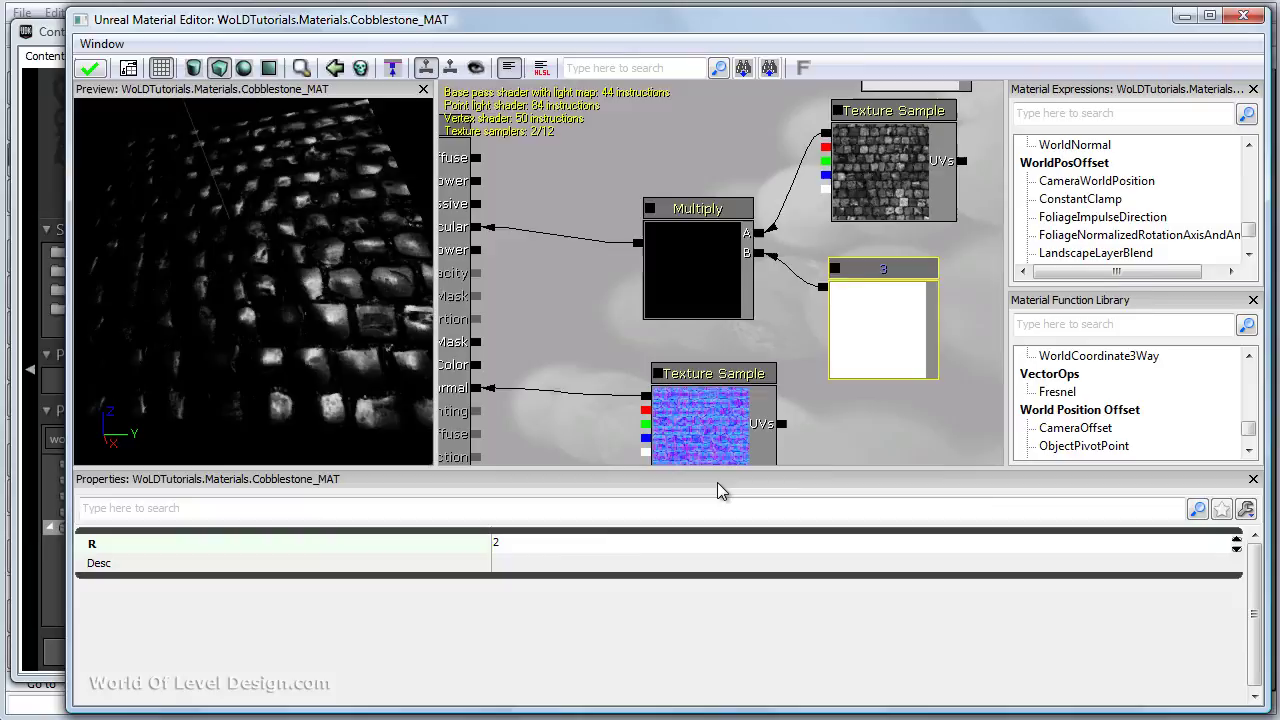
pyautogui.write('1.8')
pyautogui.press('Return')
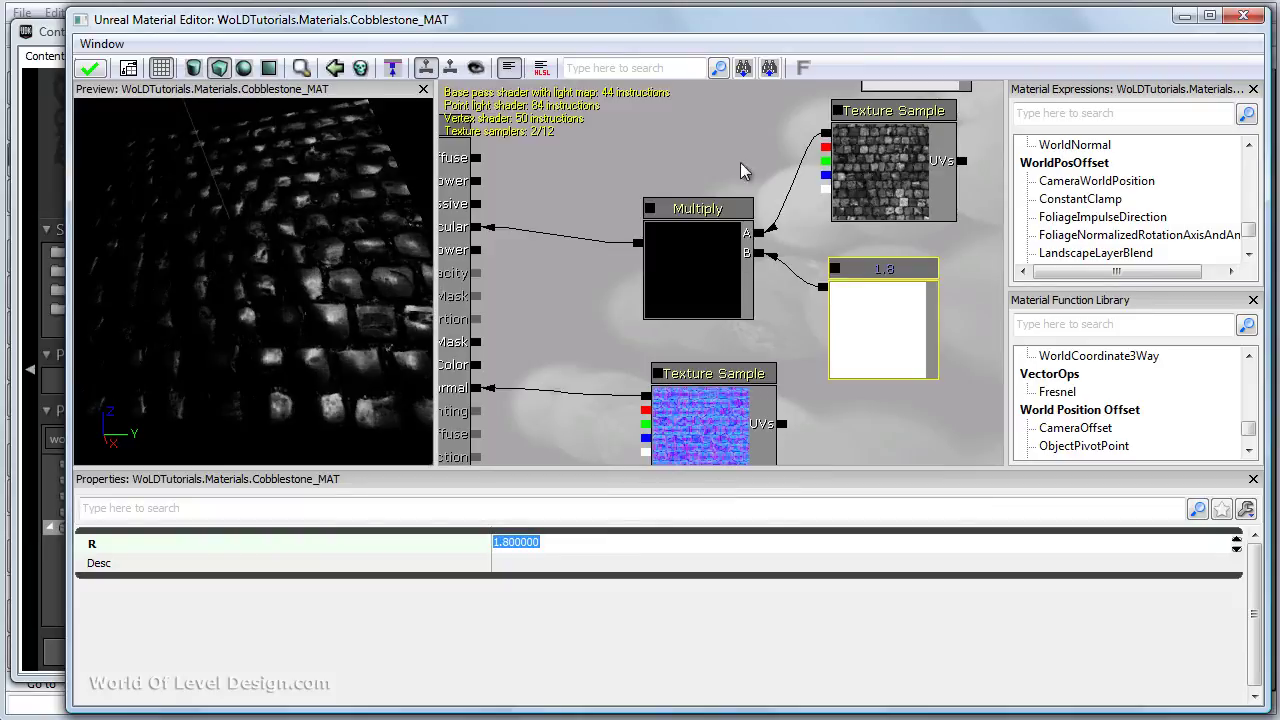
# Reconnect the output of the diffuse Multiply to the material's Diffuse input.
pyautogui.moveTo(768, 251); pyautogui.dragTo(828, 438)
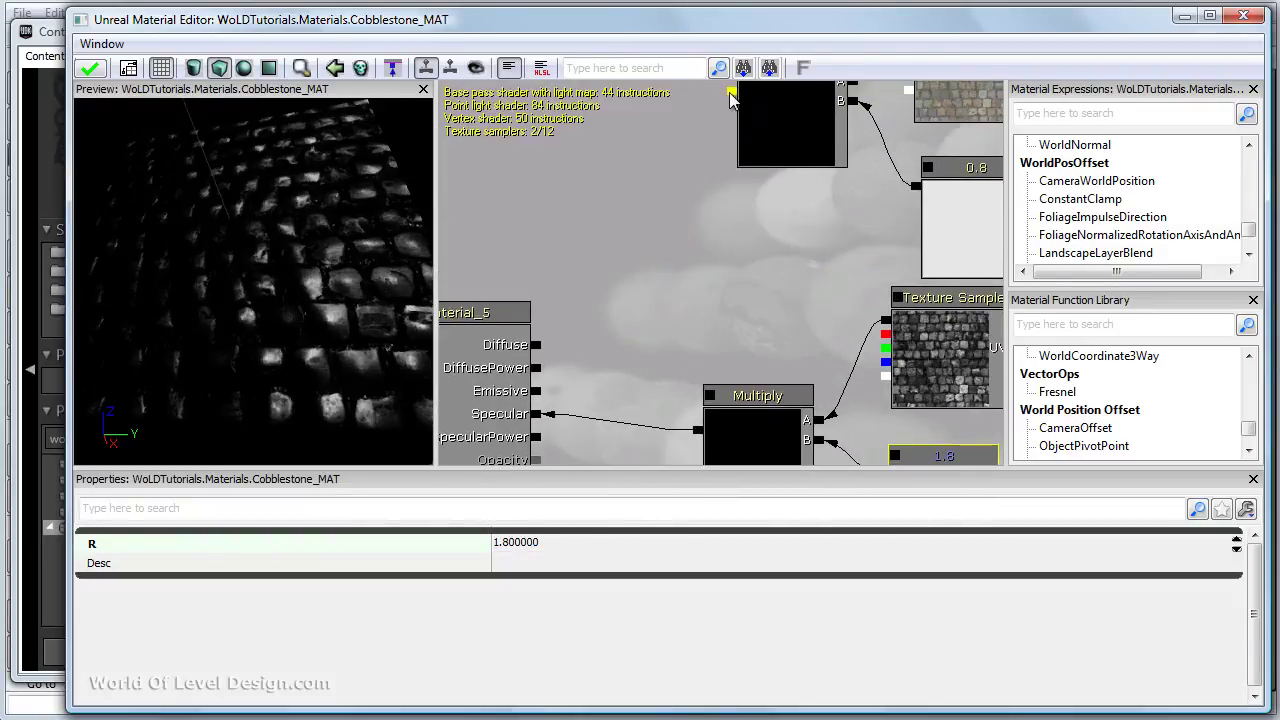
pyautogui.moveTo(731, 91)
pyautogui.mouseDown()
pyautogui.moveTo(657, 255)
pyautogui.moveTo(544, 348)
pyautogui.mouseUp()
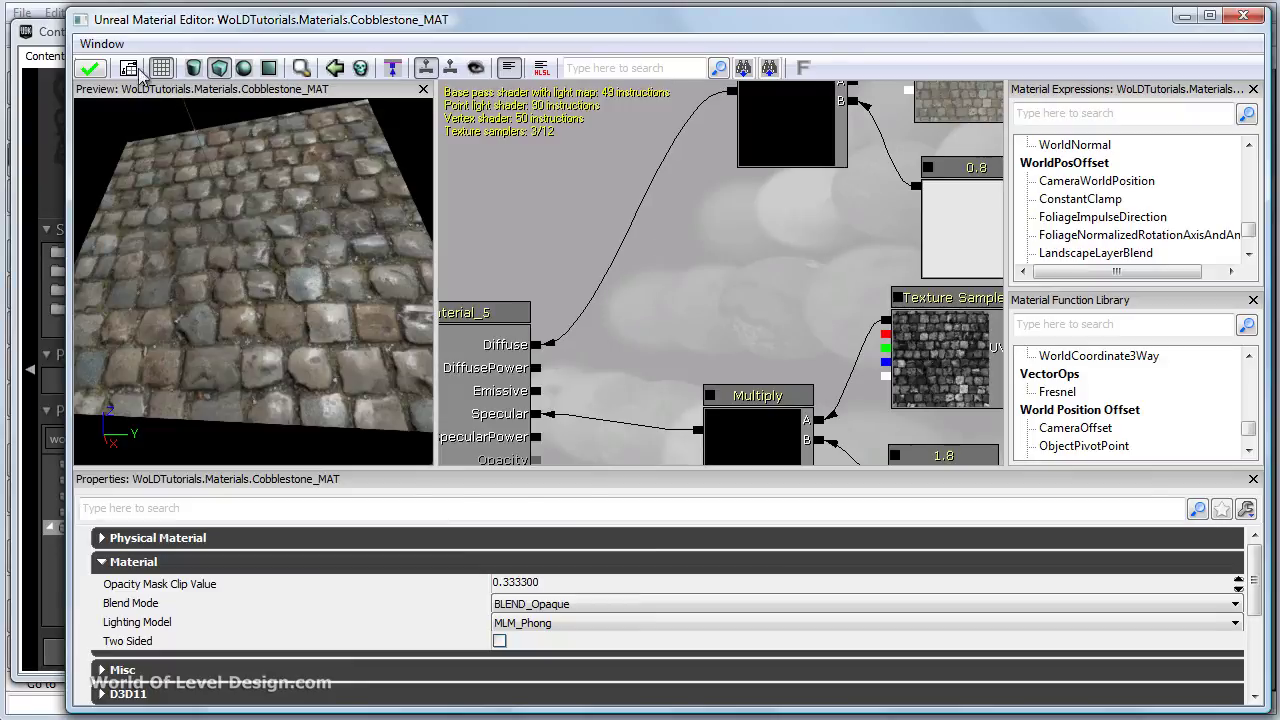
# Apply the changes to the material and inspect the cobblestone cube up close in the level viewport.
pyautogui.click(93, 72)
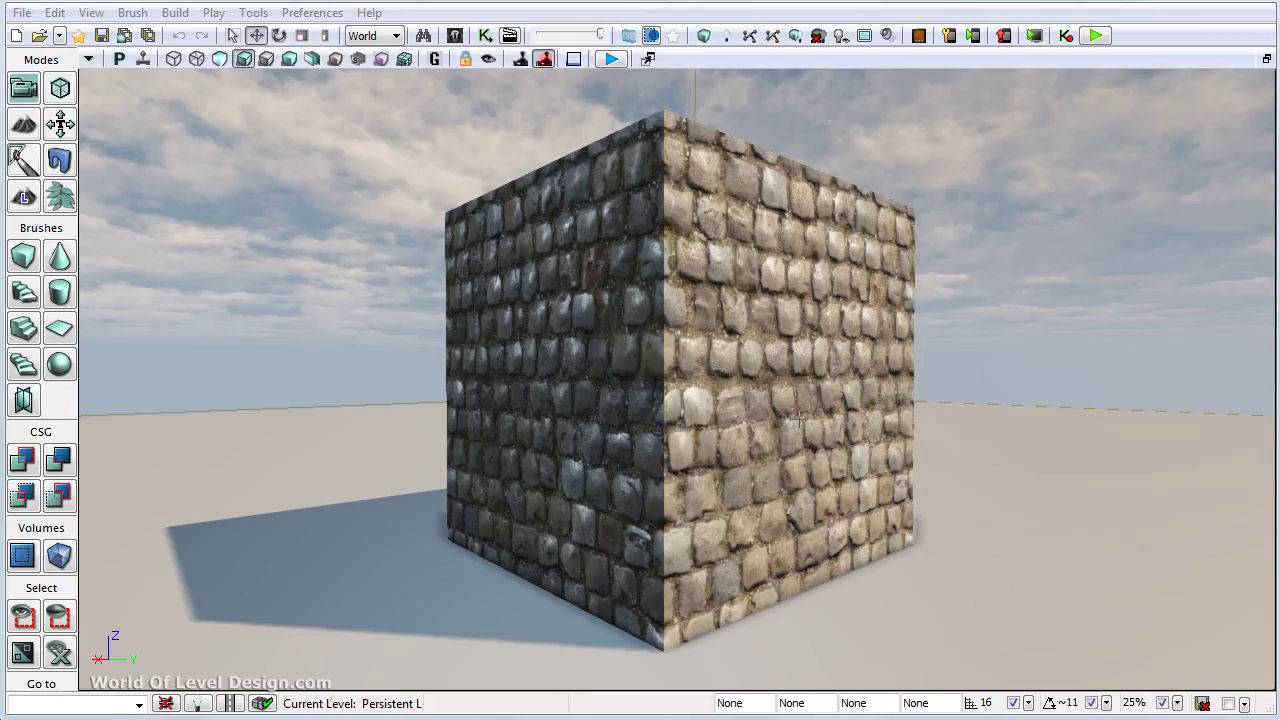
pyautogui.moveTo(798, 419)
pyautogui.mouseDown(button='right')
pyautogui.moveTo(822, 411)
pyautogui.moveTo(774, 420)
pyautogui.moveTo(820, 417)
pyautogui.moveTo(791, 396)
pyautogui.mouseUp(button='right')
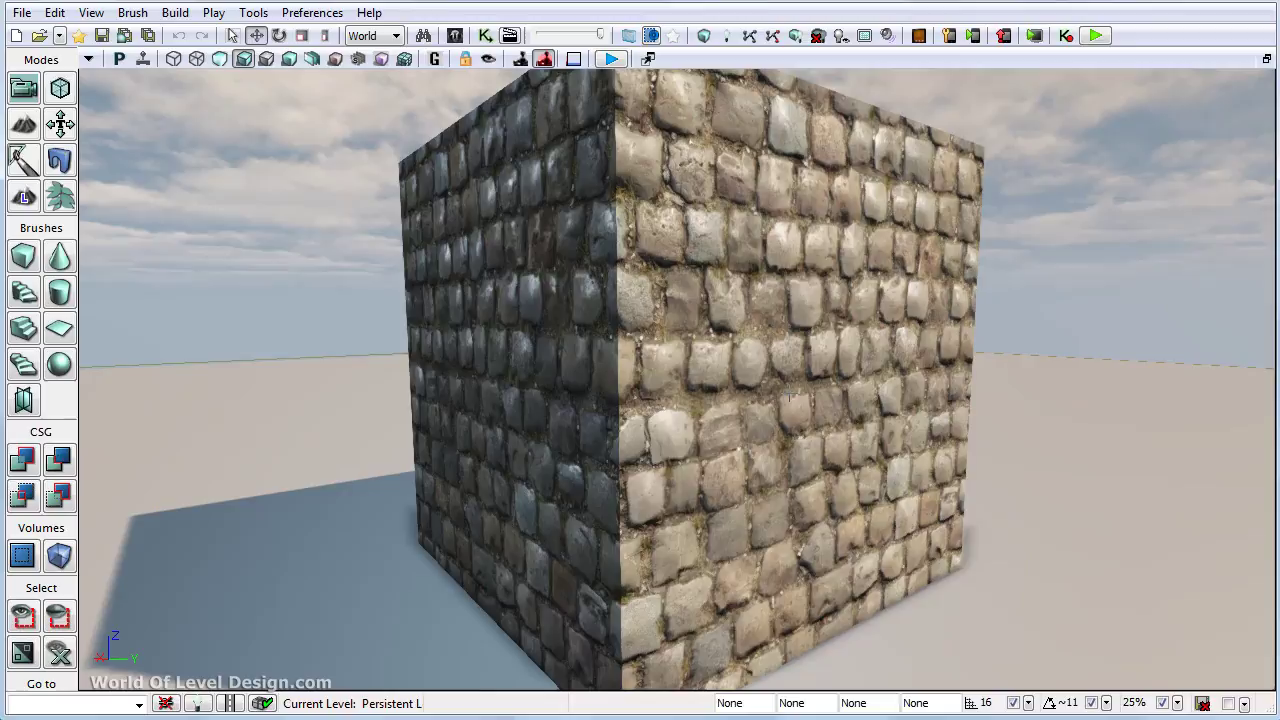